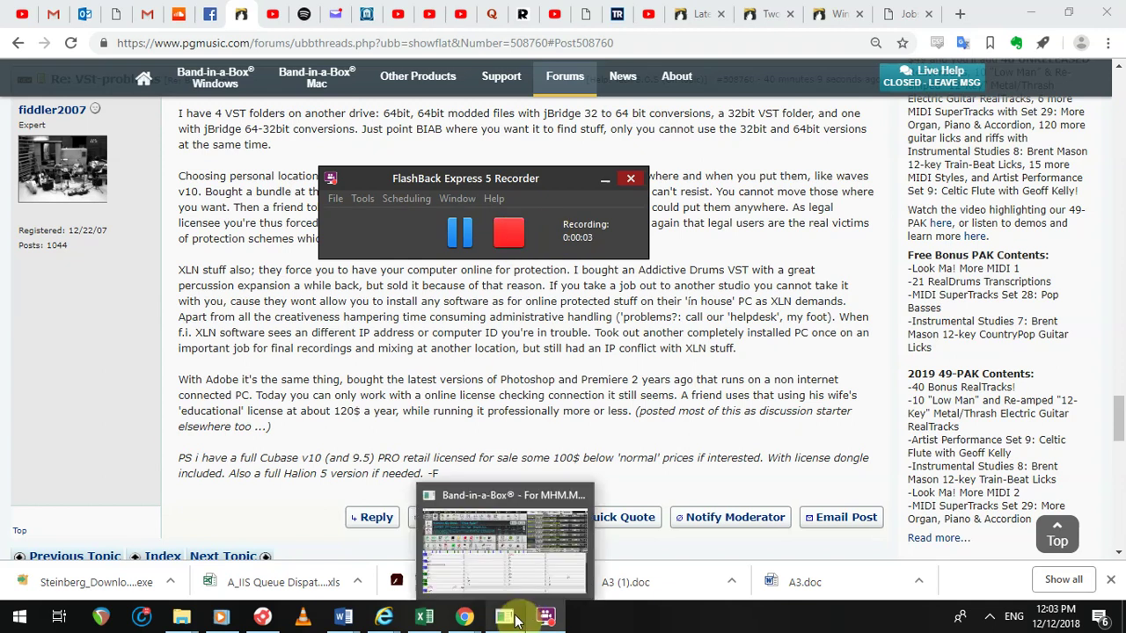
Restore the Band-in-a-Box window, which shows the 'Once Again' song in place of the browser
{"action": "left_click", "coordinate": [515, 618]}
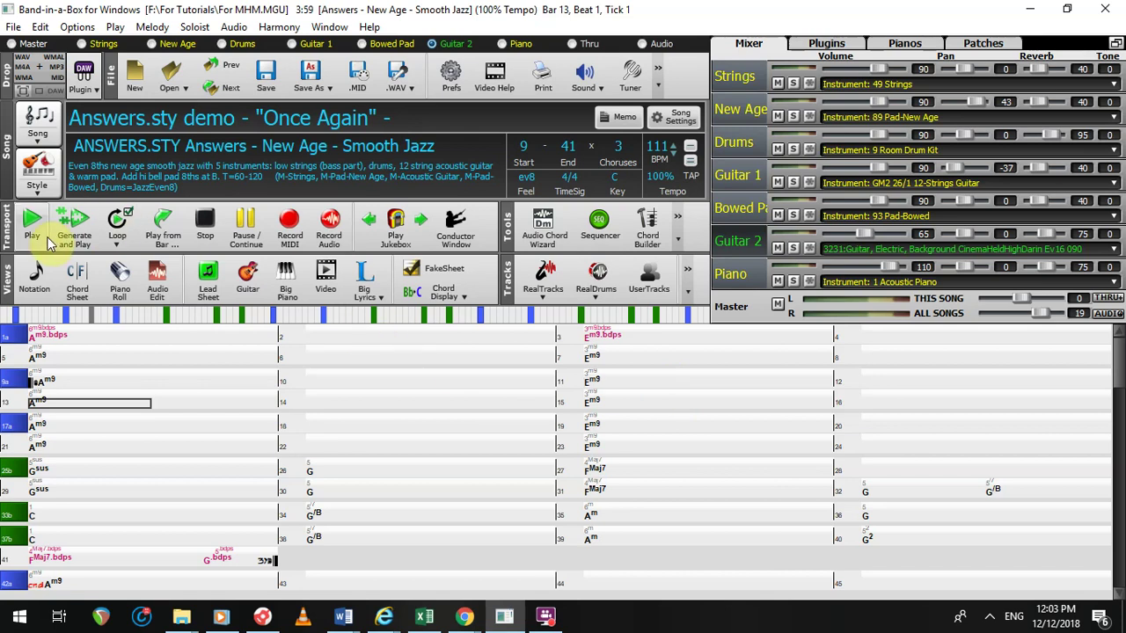
Play 'Once Again' from bar 1, raise Drums volume to 98, drop Guitar 2 to 35, then pause
{"action": "left_click", "coordinate": [96, 335]}
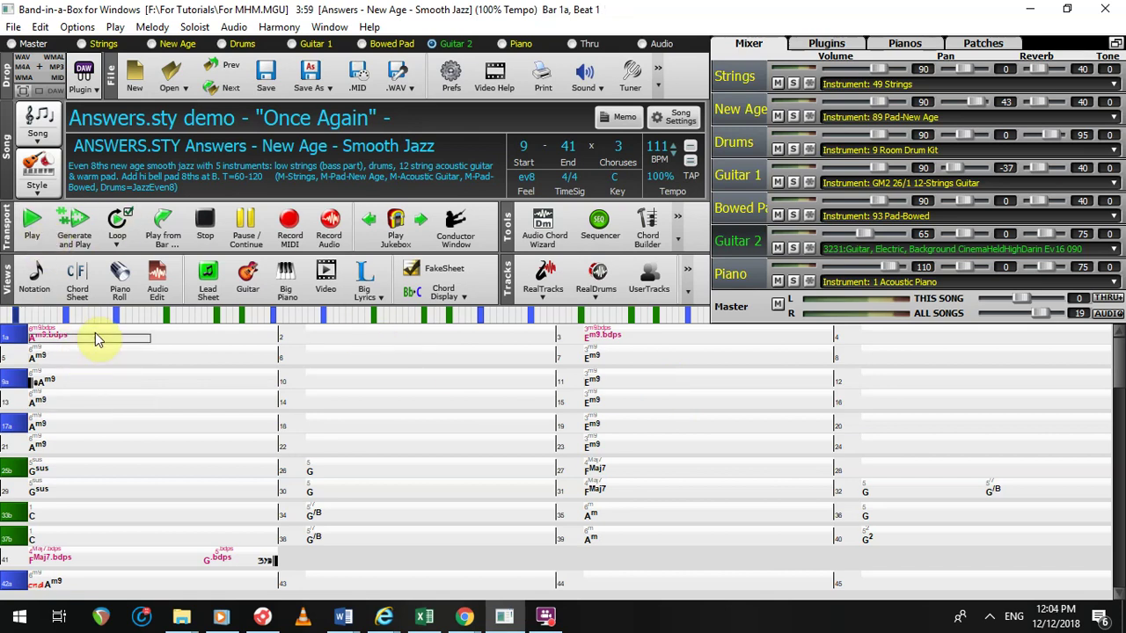
{"action": "left_click", "coordinate": [29, 229]}
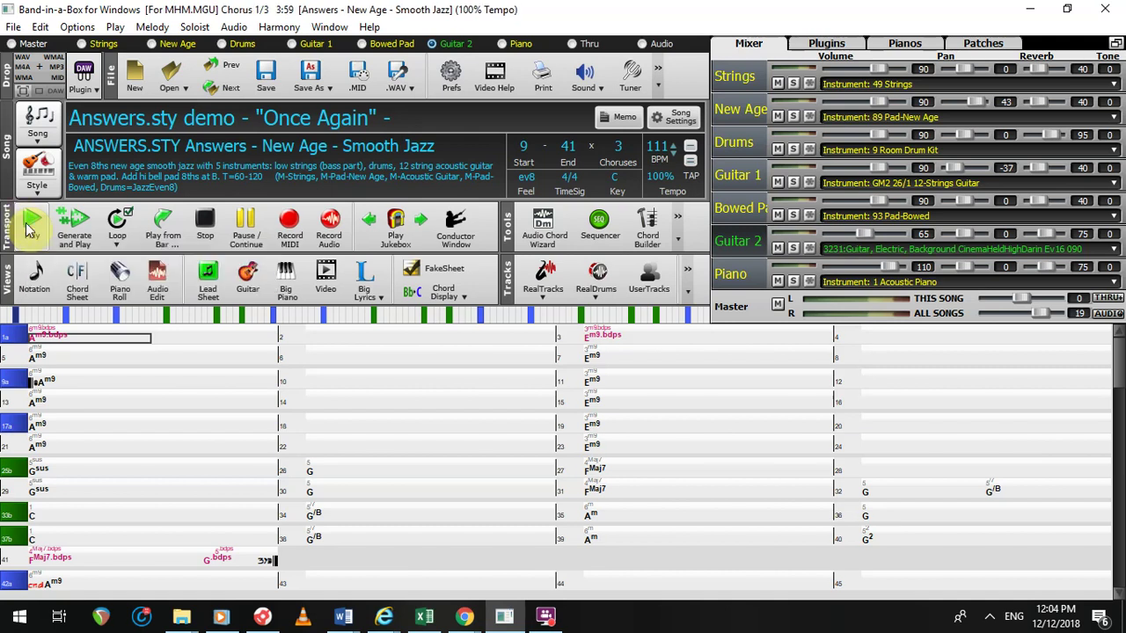
{"action": "left_click", "coordinate": [885, 135]}
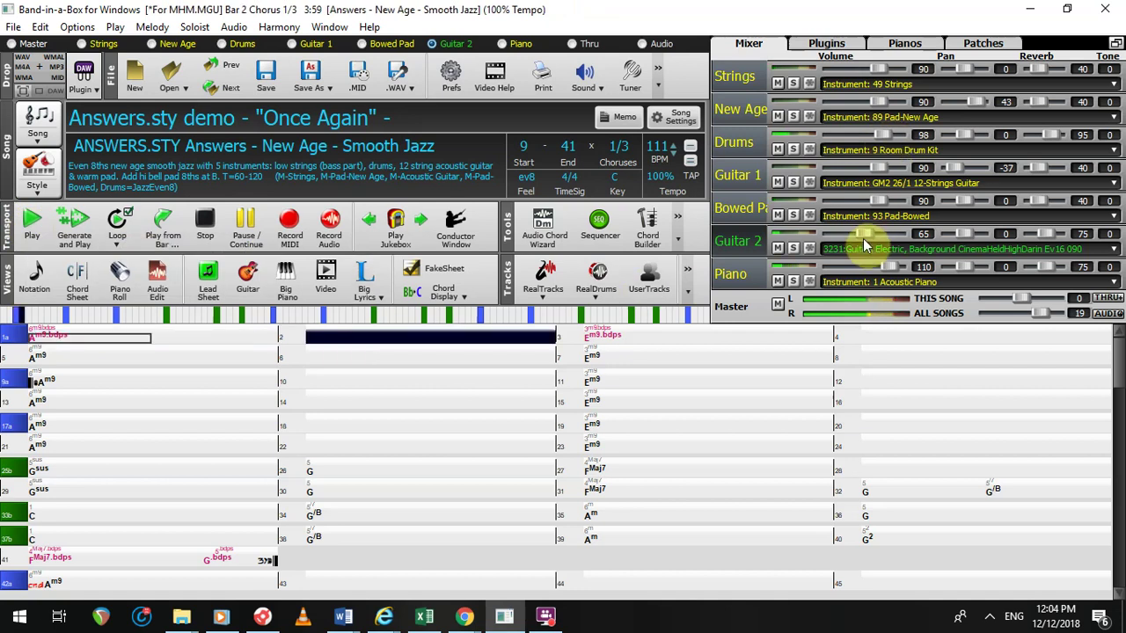
{"action": "left_click_drag", "start_coordinate": [865, 232], "coordinate": [839, 226]}
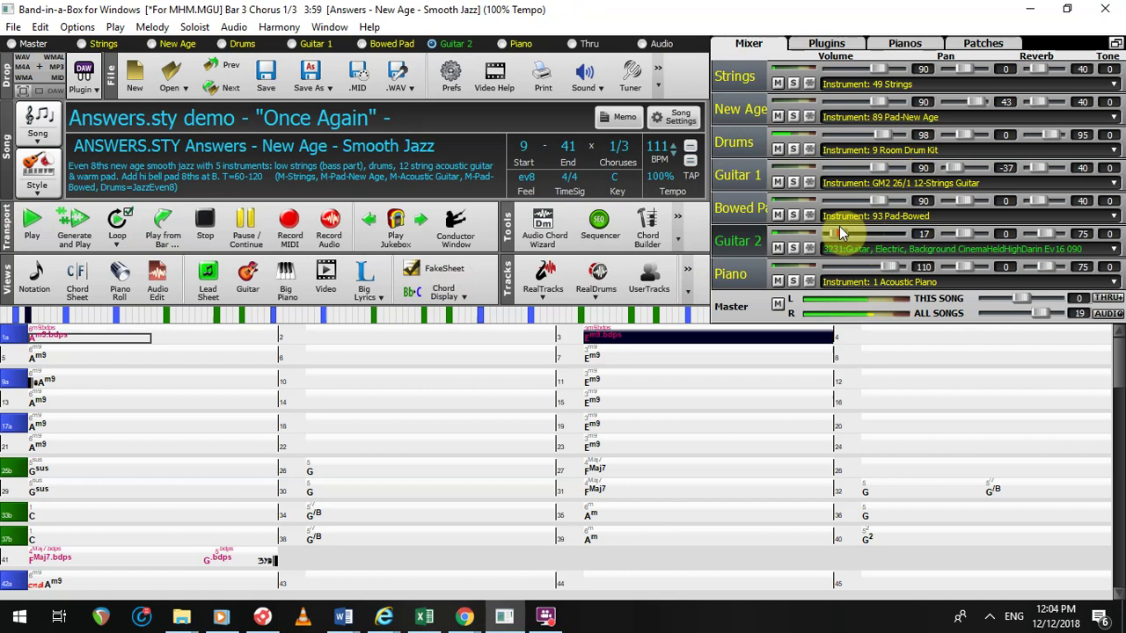
{"action": "left_click", "coordinate": [246, 245]}
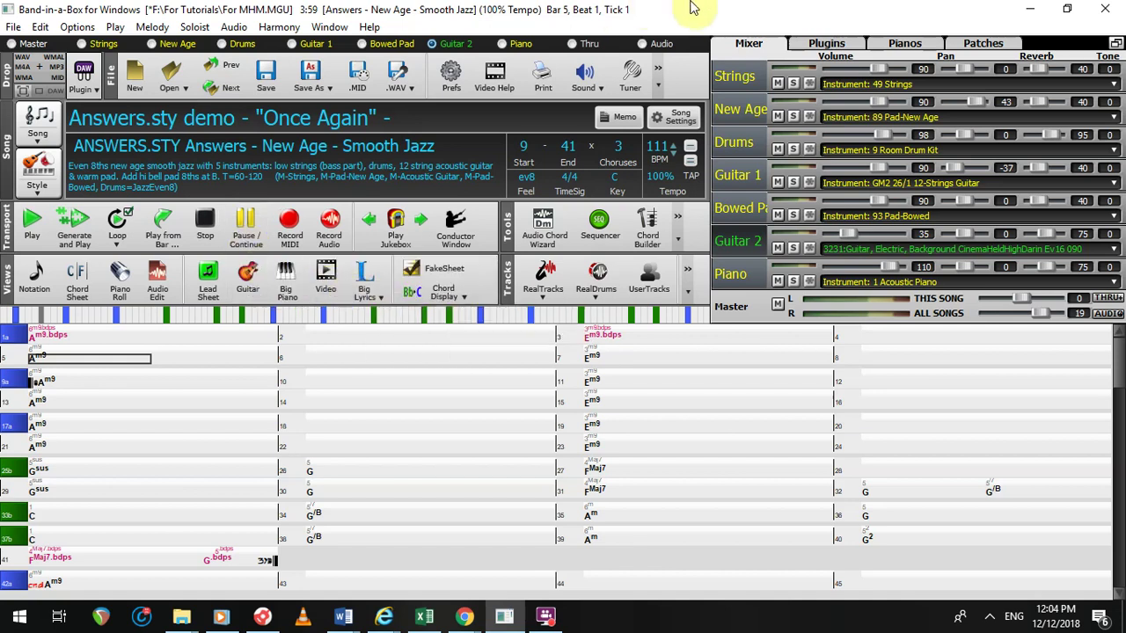
Load <VSTi> IL Minihost Modular into the Drums track's first synth slot from the Plugins tab
{"action": "left_click", "coordinate": [823, 50]}
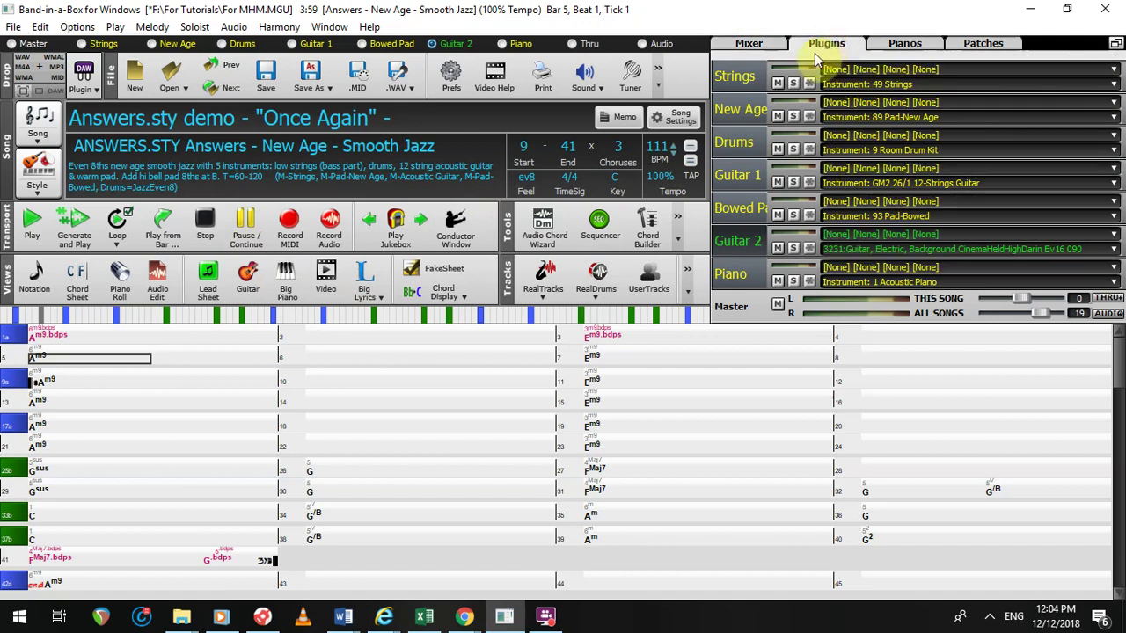
{"action": "left_click", "coordinate": [832, 134]}
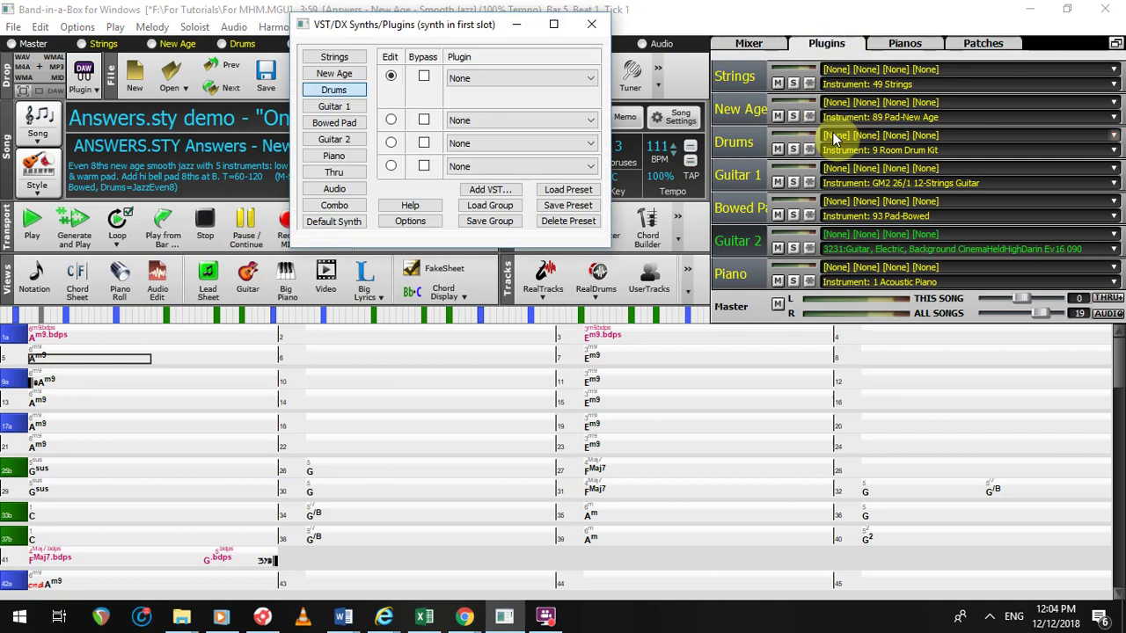
{"action": "left_click", "coordinate": [460, 78]}
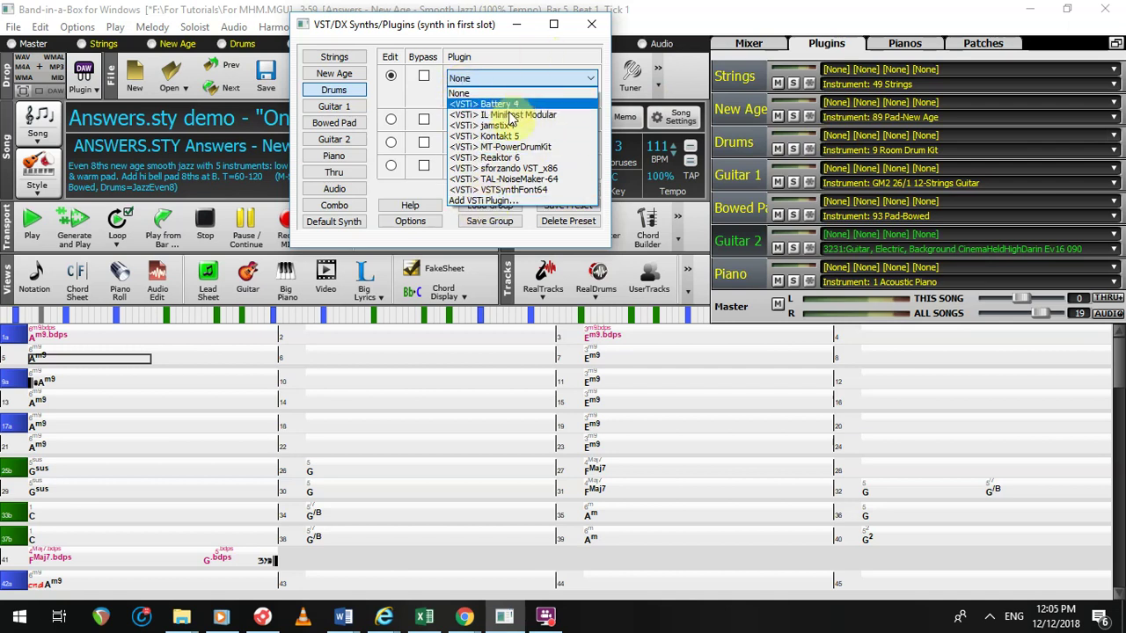
{"action": "left_click", "coordinate": [486, 202]}
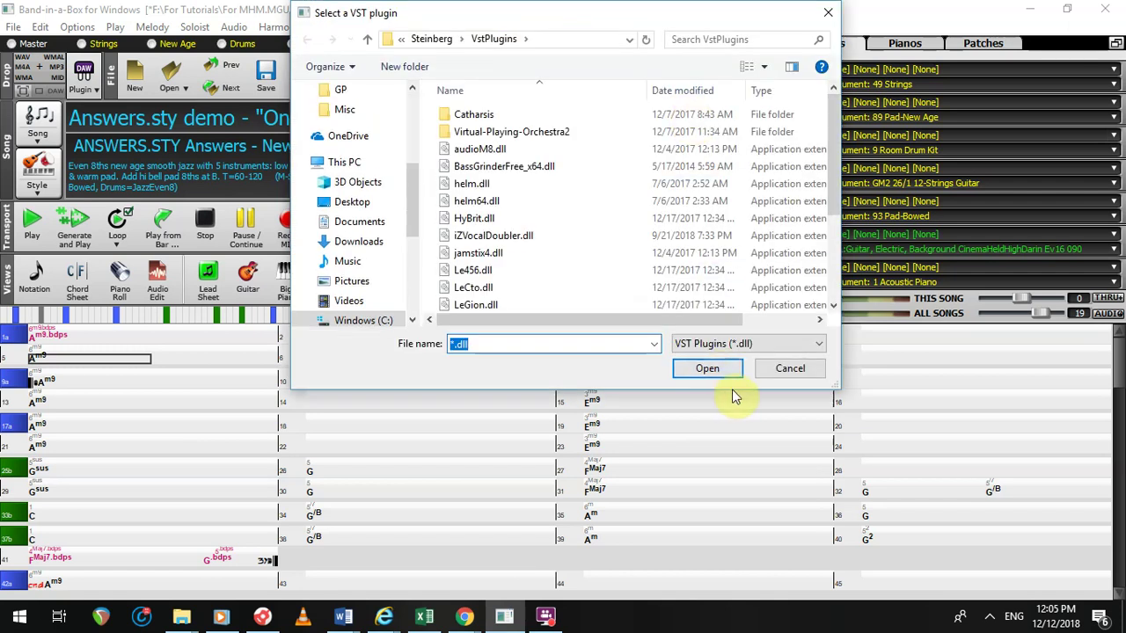
{"action": "left_click", "coordinate": [774, 369]}
{"action": "left_click", "coordinate": [541, 79]}
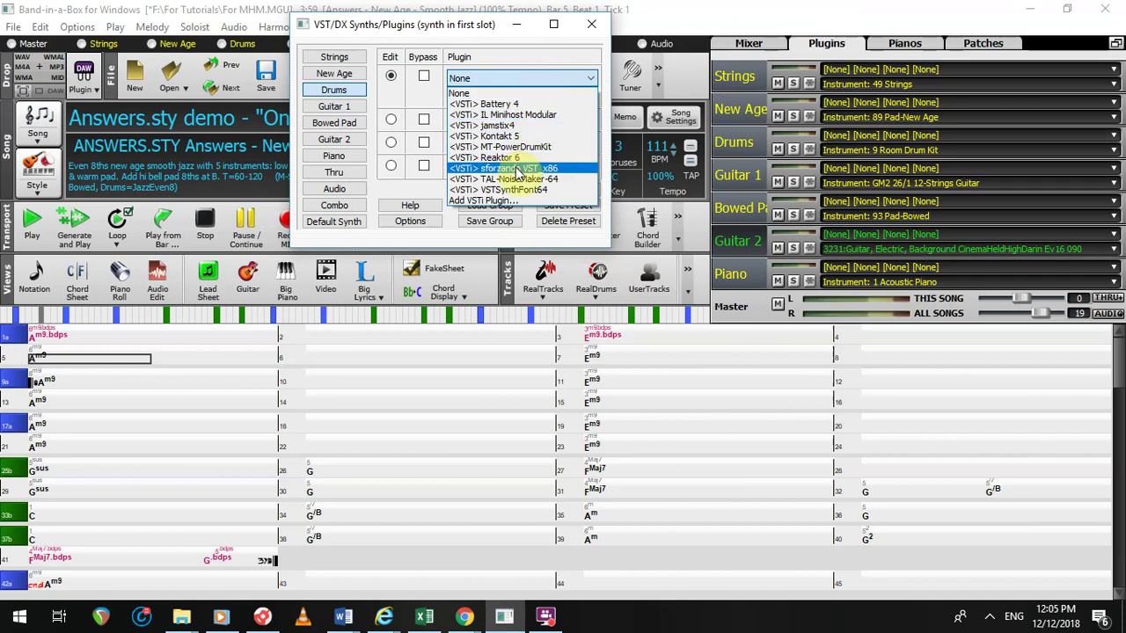
{"action": "left_click", "coordinate": [517, 114]}
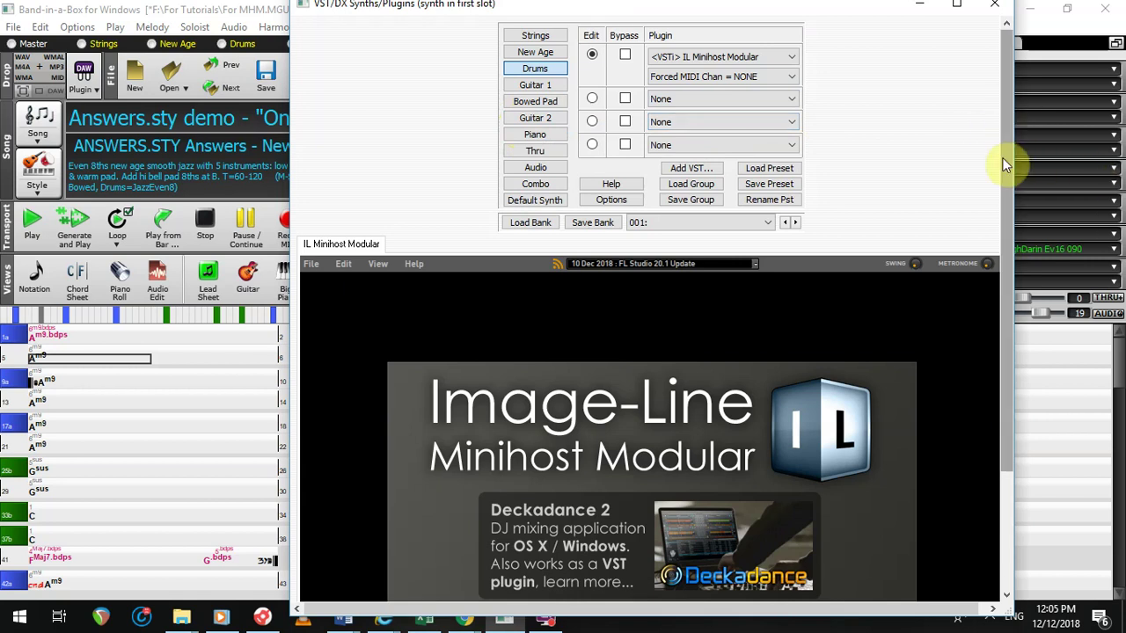
Dismiss the Minihost Modular splash screen and close the Add Plugin menu without adding anything
{"action": "left_click_drag", "start_coordinate": [1012, 148], "coordinate": [929, 350]}
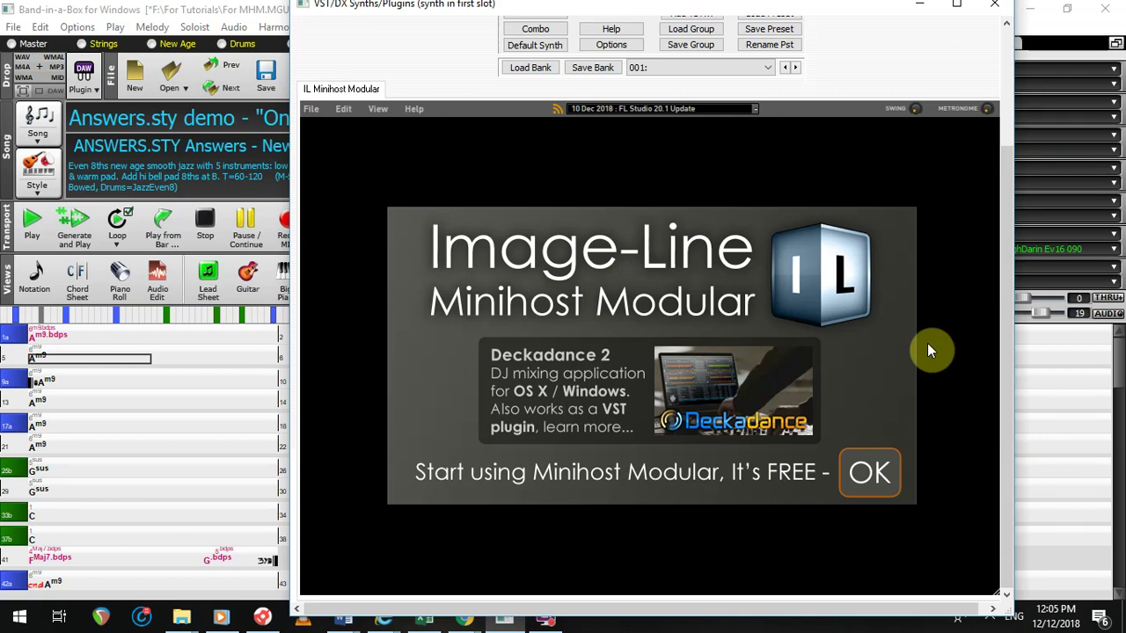
{"action": "left_click", "coordinate": [867, 475]}
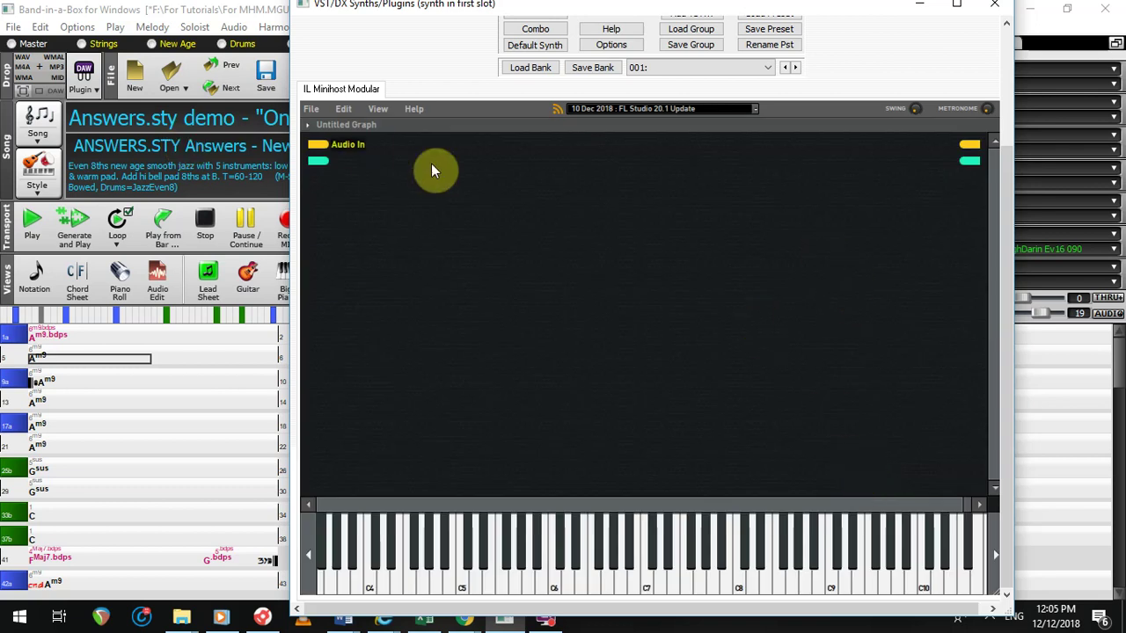
{"action": "right_click", "coordinate": [493, 261]}
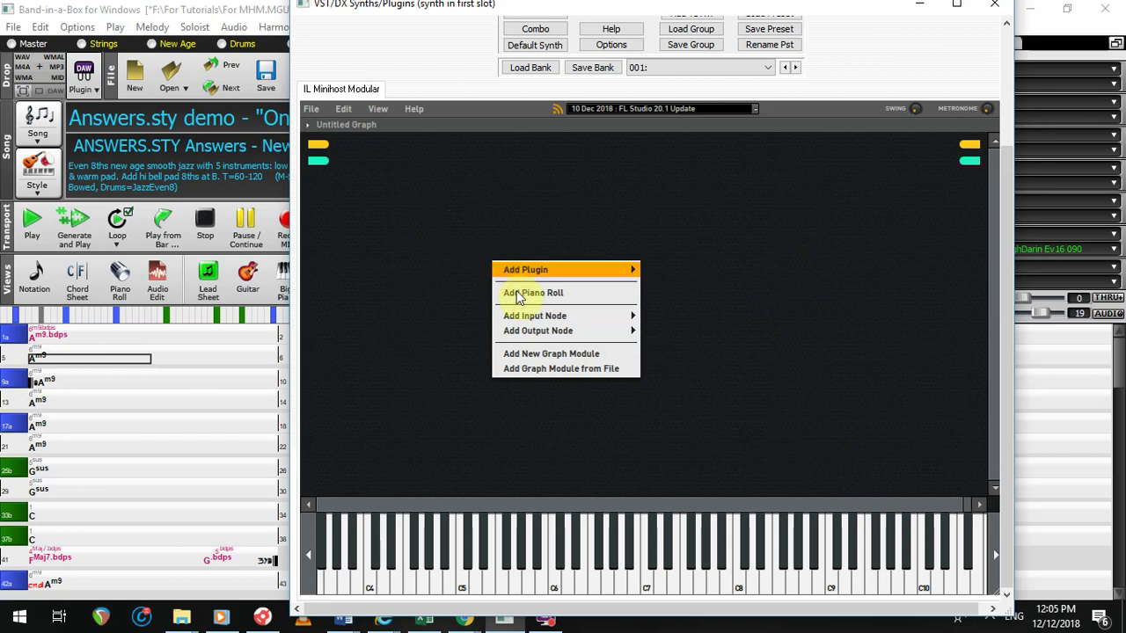
{"action": "mouse_move", "coordinate": [559, 268]}
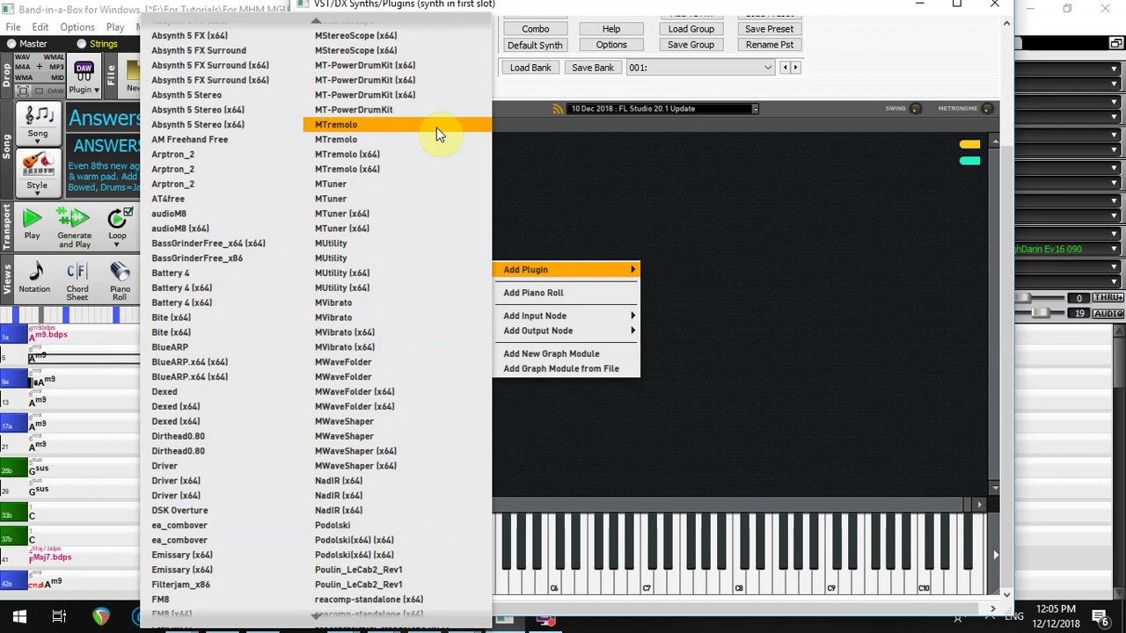
{"action": "mouse_move", "coordinate": [615, 262]}
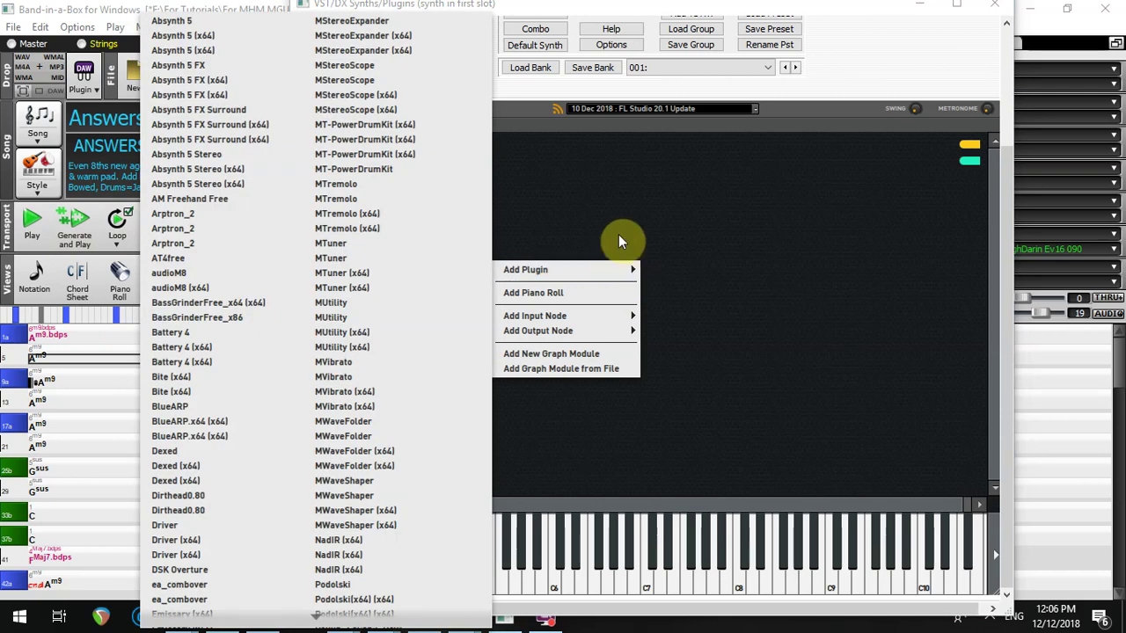
{"action": "left_click", "coordinate": [618, 234]}
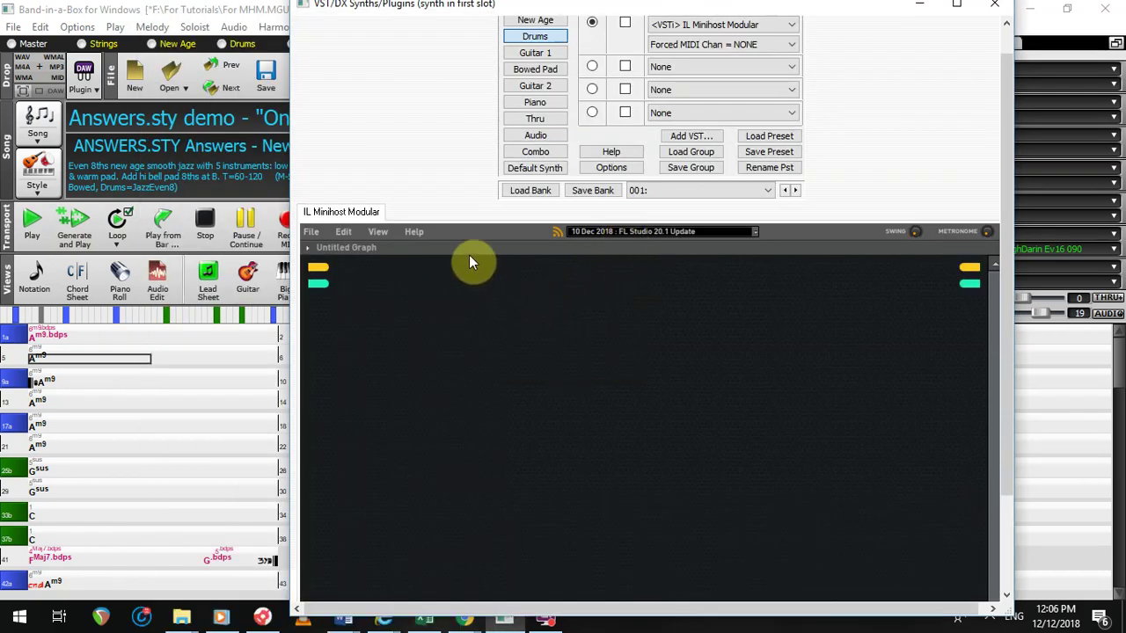
Scan & Verify all VST plugins from File > Preferences, skipping two unresponsive ones, then close Preferences
{"action": "left_click", "coordinate": [314, 233]}
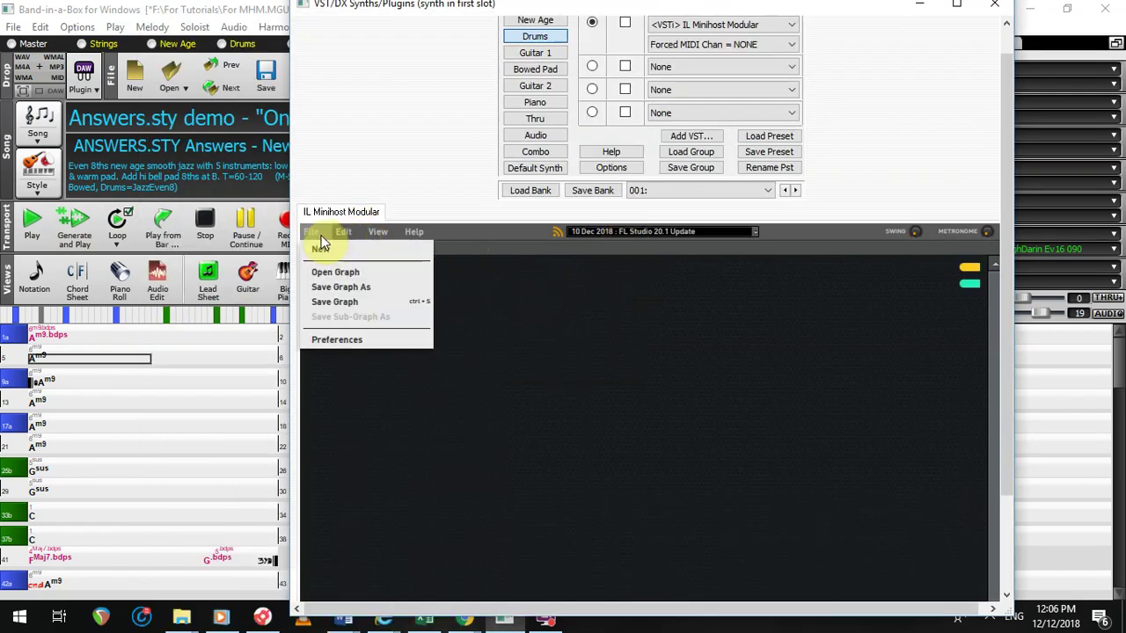
{"action": "left_click", "coordinate": [333, 345]}
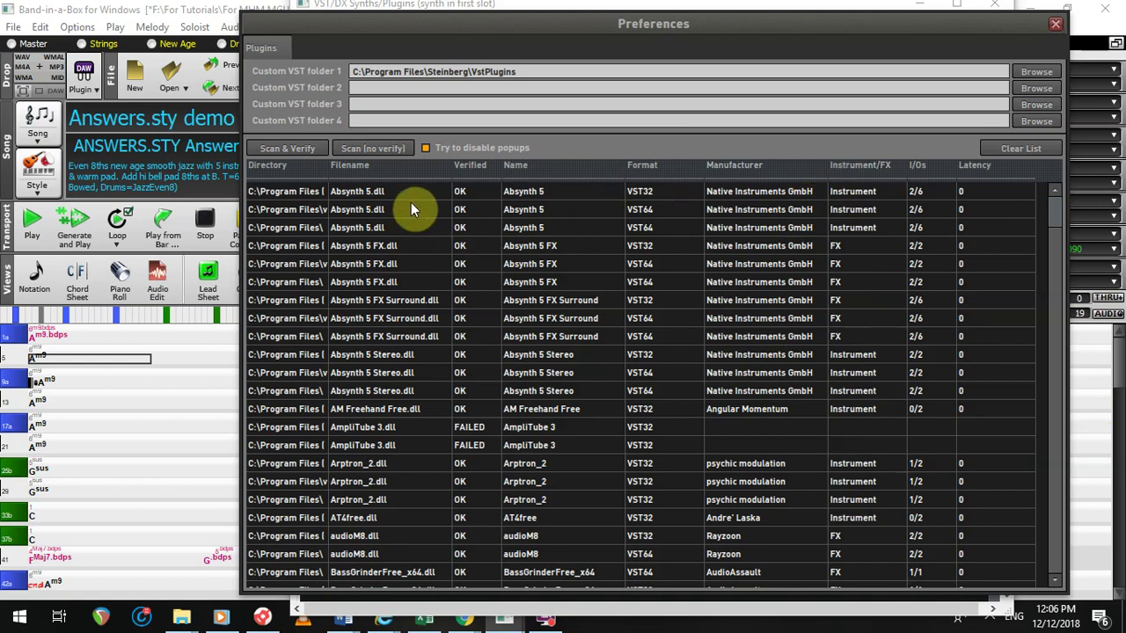
{"action": "left_click_drag", "start_coordinate": [327, 166], "coordinate": [440, 165]}
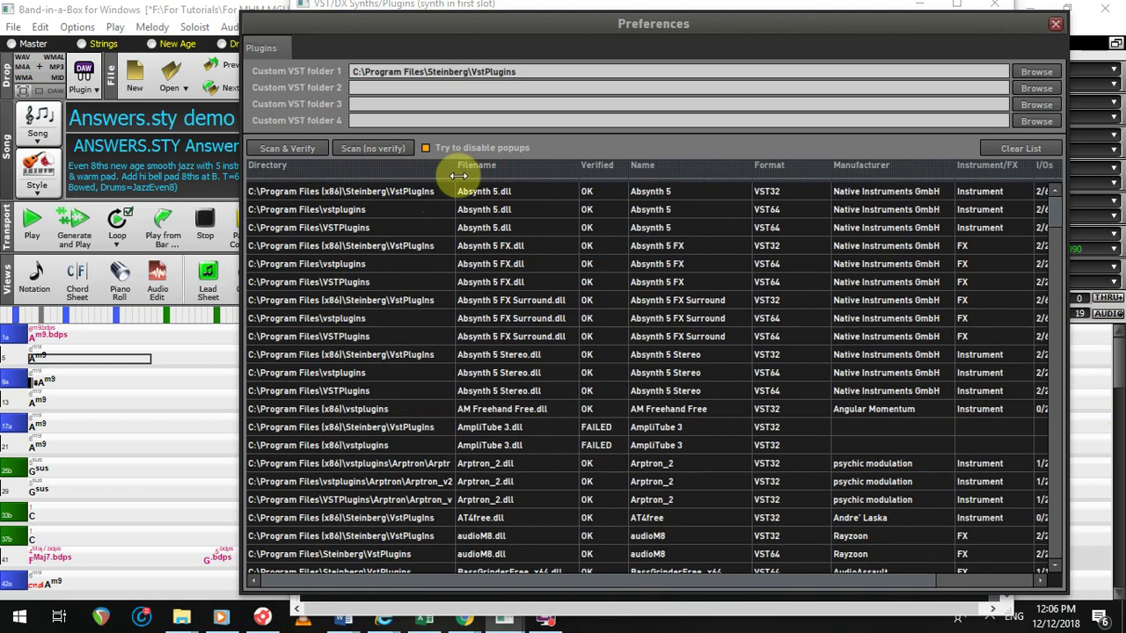
{"action": "scroll", "coordinate": [370, 324], "scroll_direction": "down", "scroll_amount": 1}
{"action": "scroll", "coordinate": [370, 327], "scroll_direction": "down", "scroll_amount": 20}
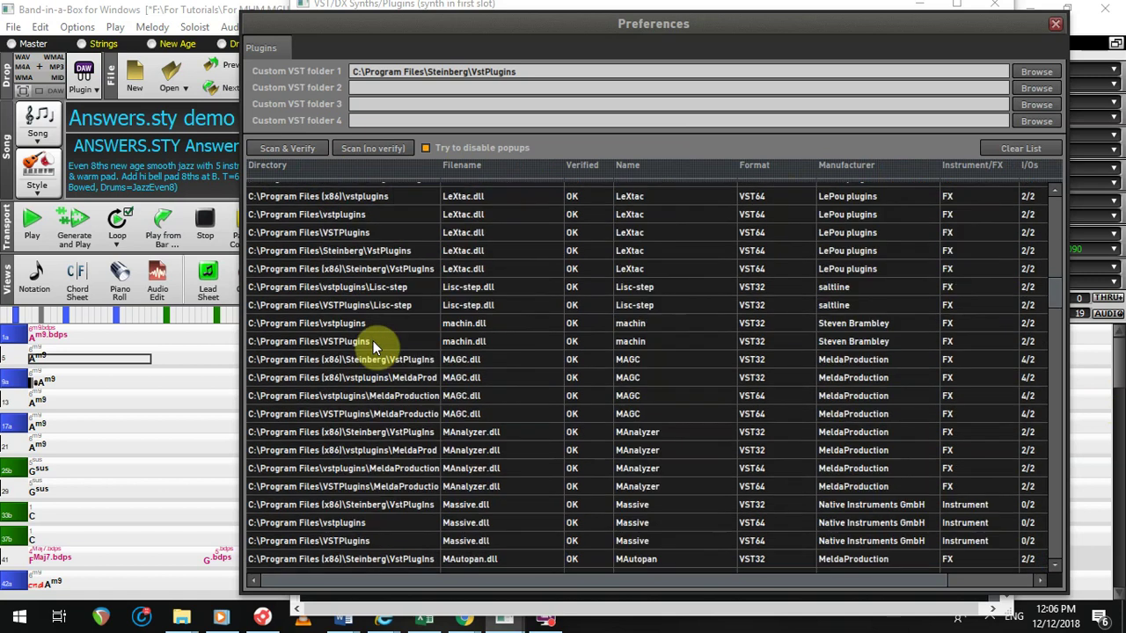
{"action": "scroll", "coordinate": [374, 354], "scroll_direction": "down", "scroll_amount": 20}
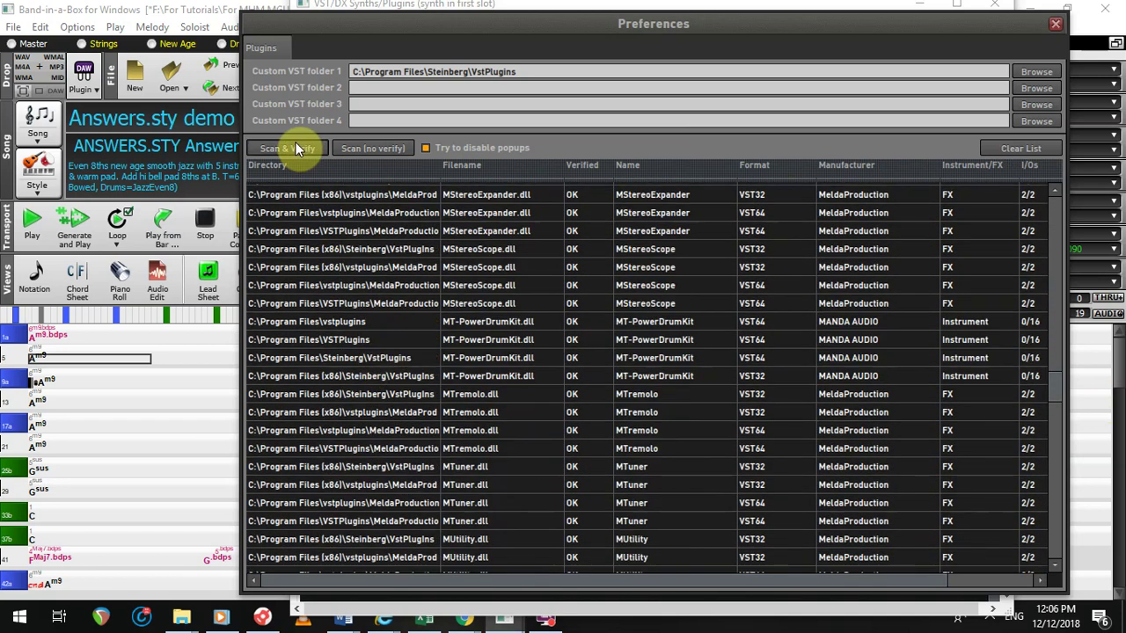
{"action": "left_click", "coordinate": [294, 147]}
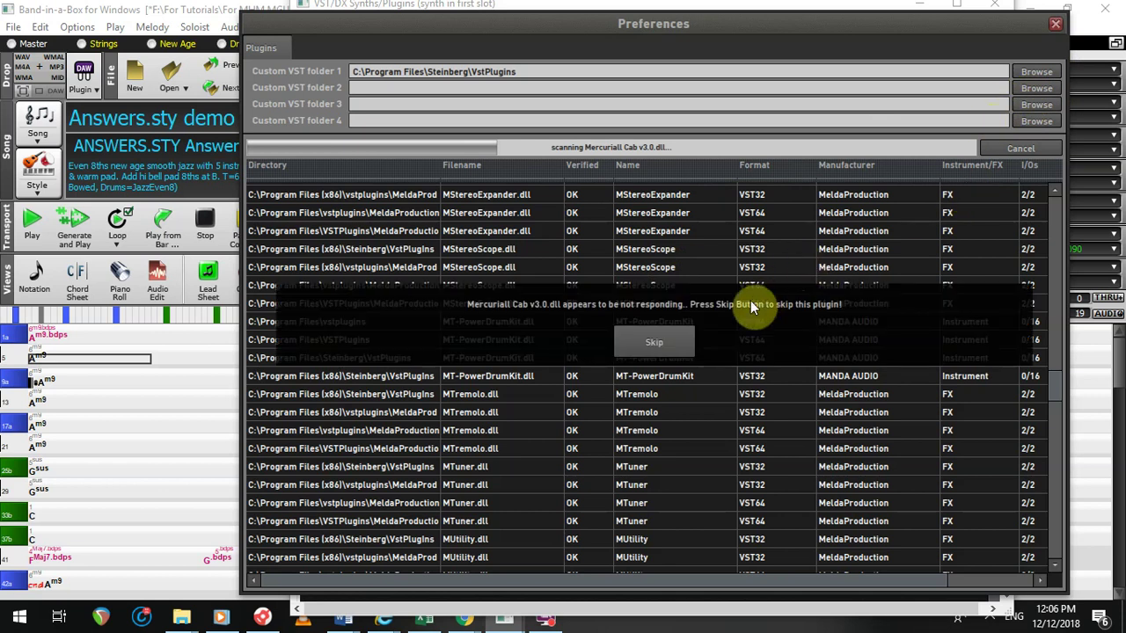
{"action": "left_click", "coordinate": [666, 345]}
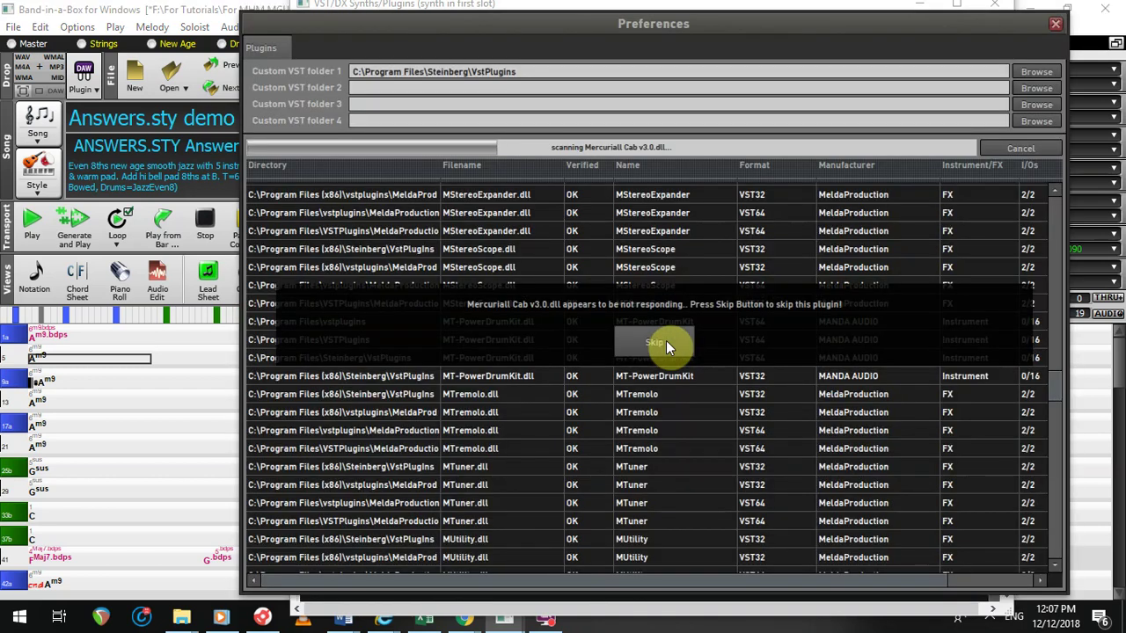
{"action": "left_click", "coordinate": [666, 341]}
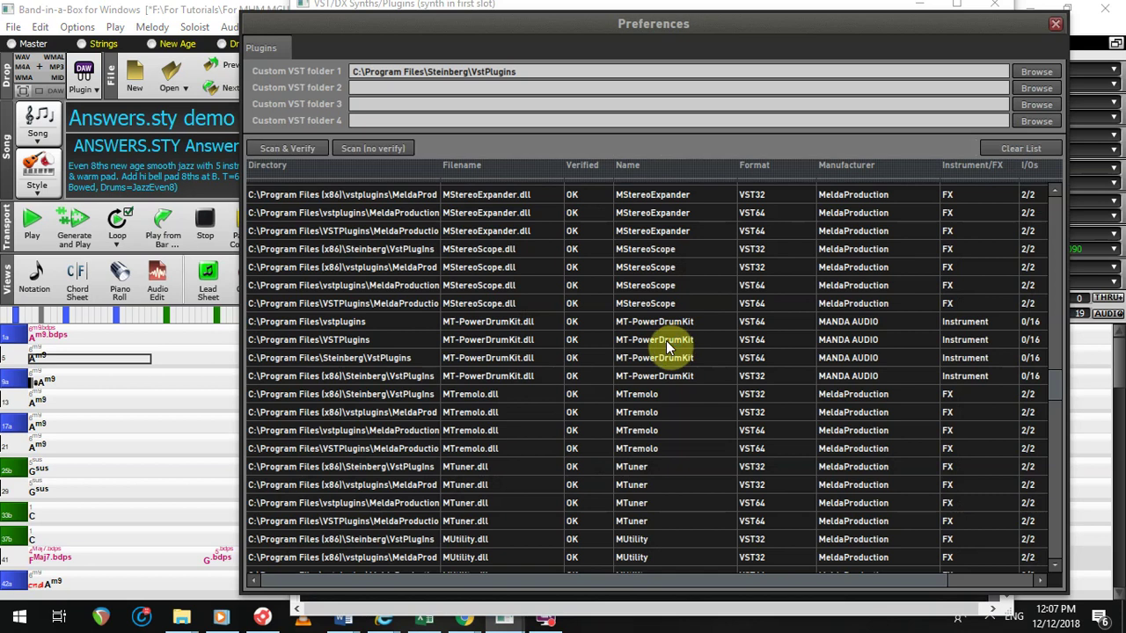
{"action": "left_click", "coordinate": [1055, 24]}
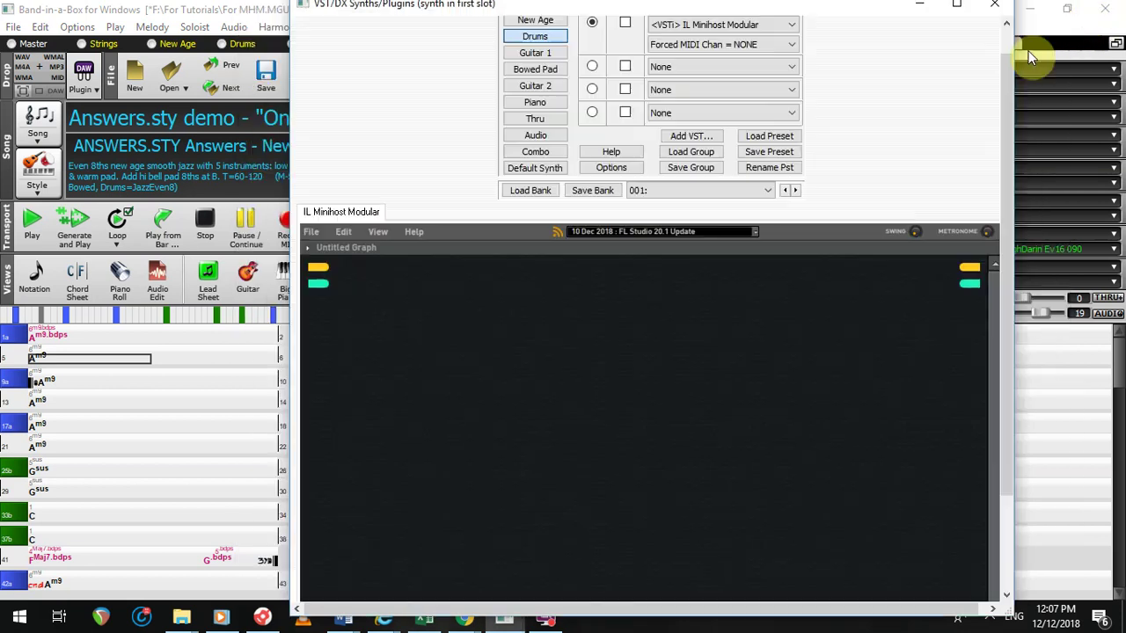
Abandon a first Add Plugin menu and keep IL Minihost Modular as the Drums plugin
{"action": "right_click", "coordinate": [634, 365]}
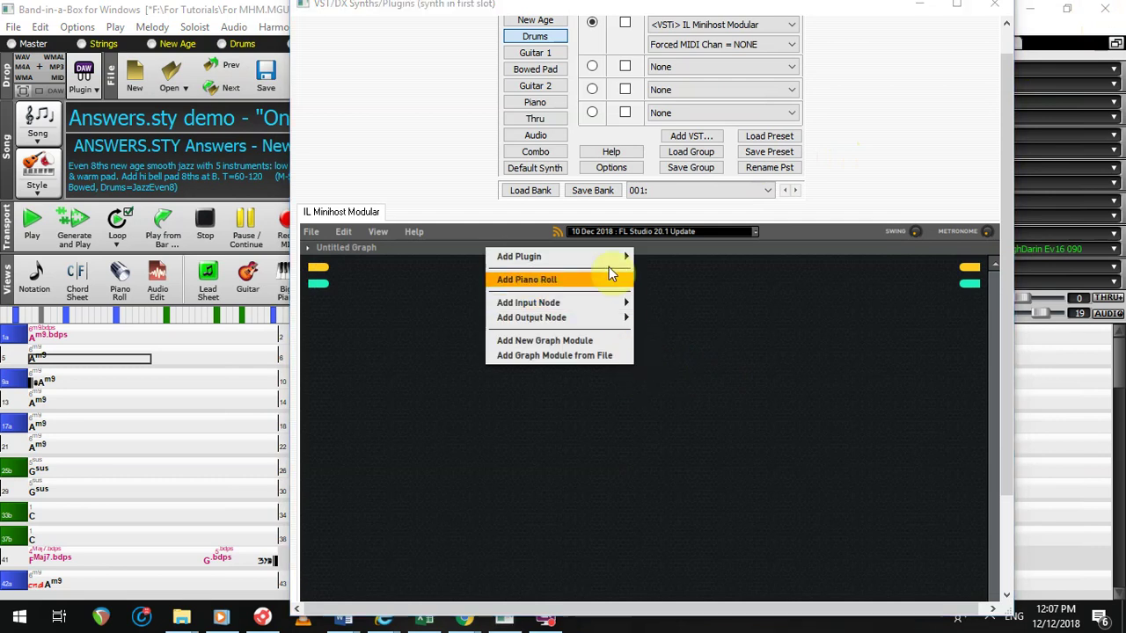
{"action": "mouse_move", "coordinate": [613, 256]}
{"action": "scroll", "coordinate": [822, 550], "scroll_direction": "down", "scroll_amount": 15}
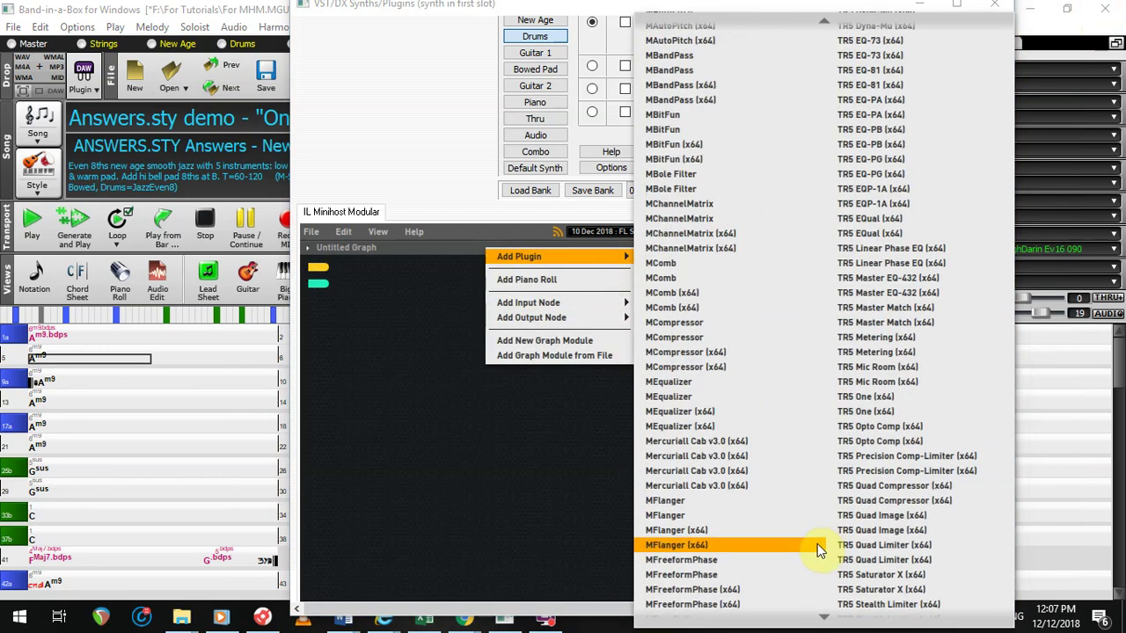
{"action": "left_click", "coordinate": [464, 476]}
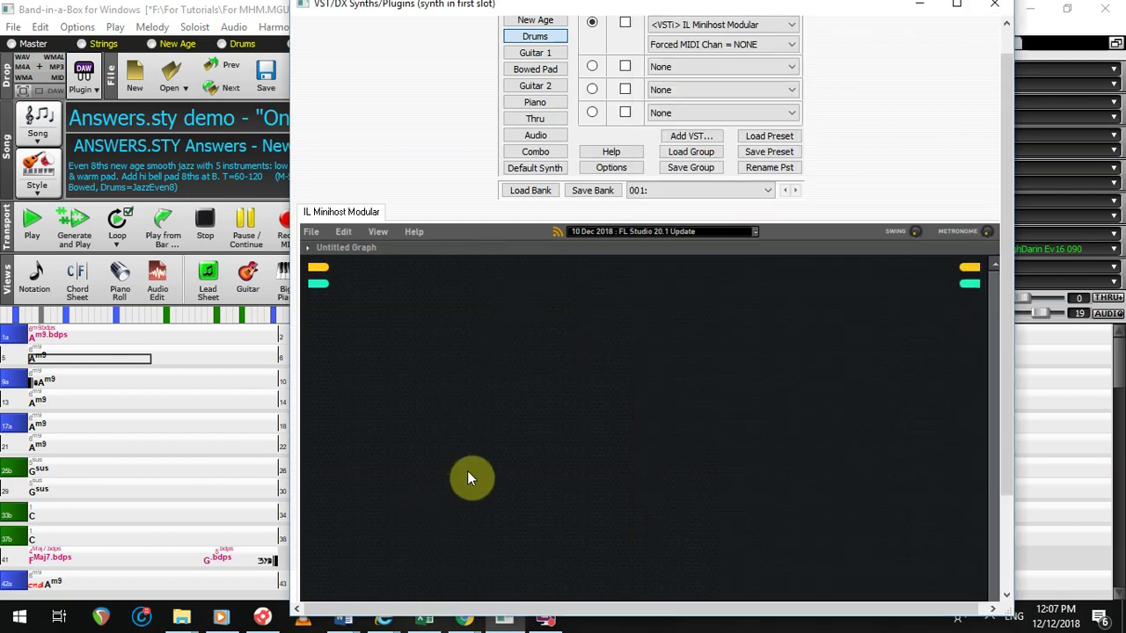
{"action": "left_click_drag", "start_coordinate": [1007, 70], "coordinate": [999, 10]}
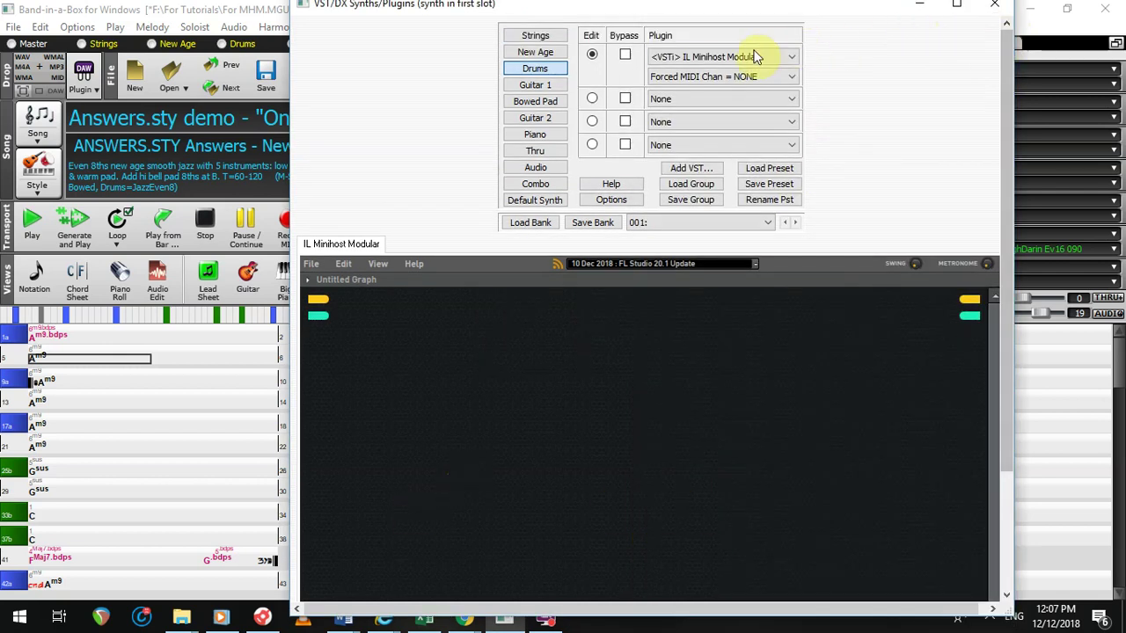
{"action": "left_click", "coordinate": [748, 56]}
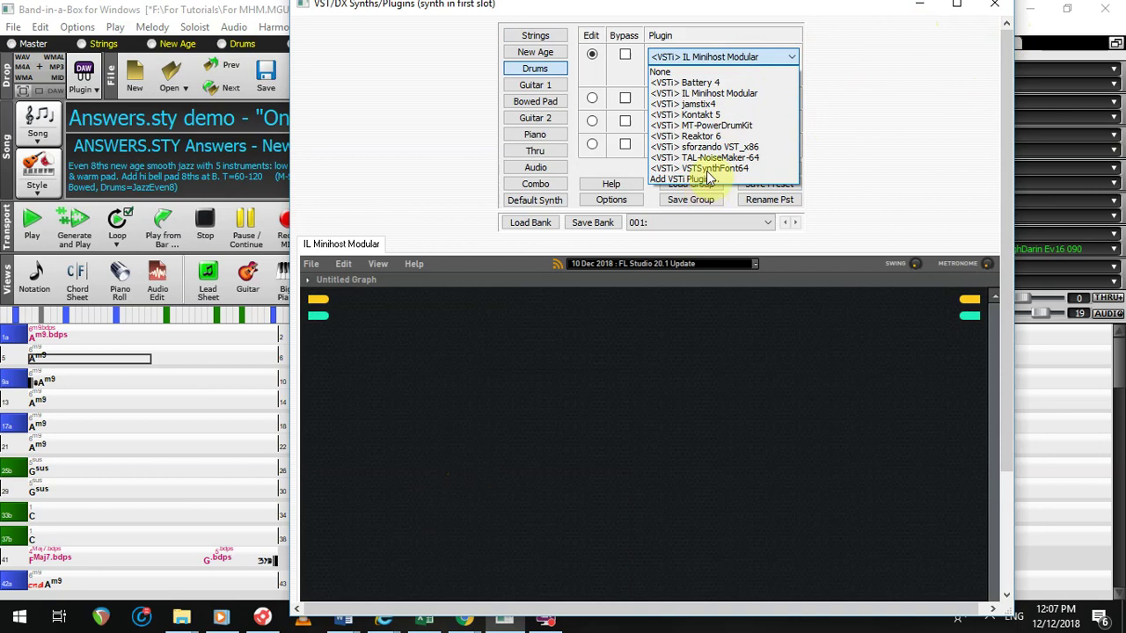
{"action": "left_click", "coordinate": [721, 93]}
Add MT-PowerDrumKit (x64) to the graph from the Add Plugin submenu
{"action": "right_click", "coordinate": [519, 451]}
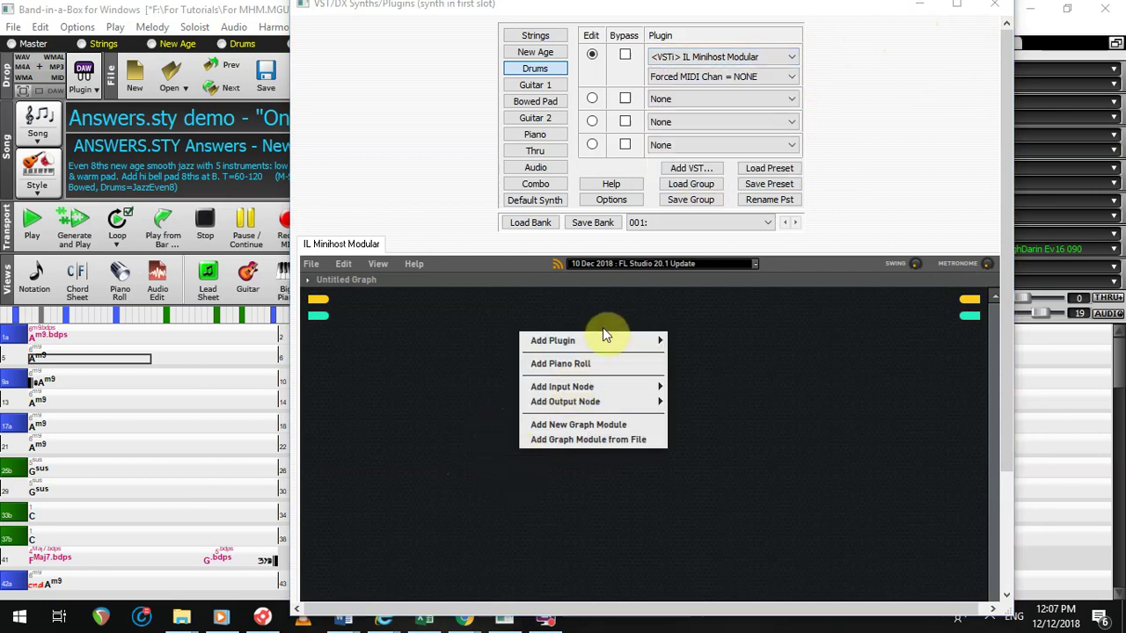
{"action": "mouse_move", "coordinate": [602, 341]}
{"action": "scroll", "coordinate": [435, 423], "scroll_direction": "down", "scroll_amount": 15}
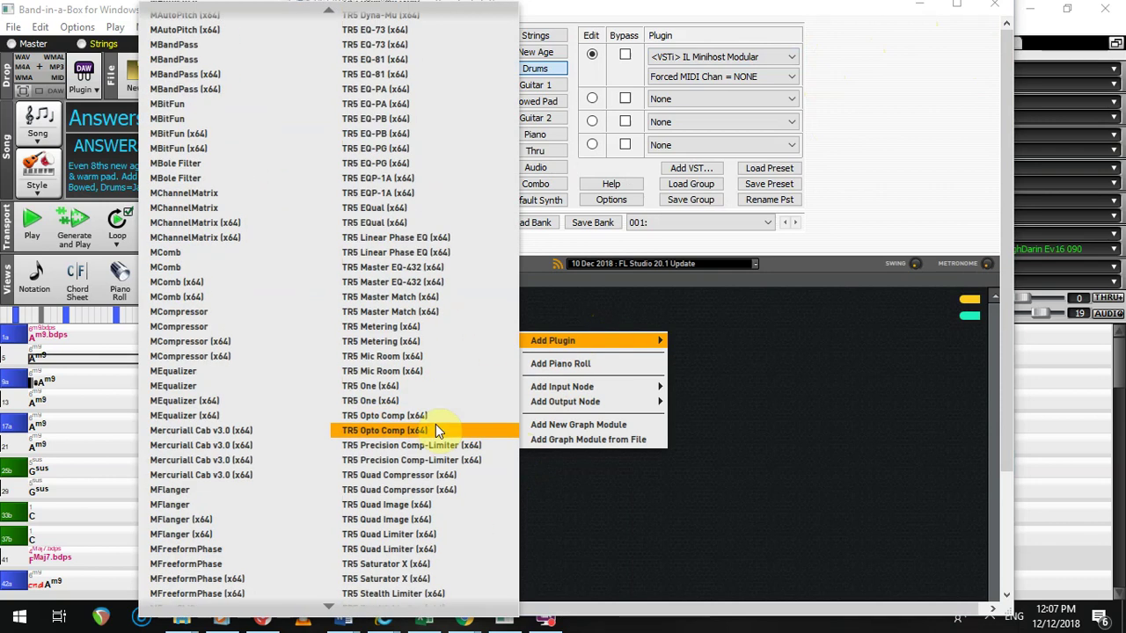
{"action": "scroll", "coordinate": [435, 425], "scroll_direction": "up", "scroll_amount": 15}
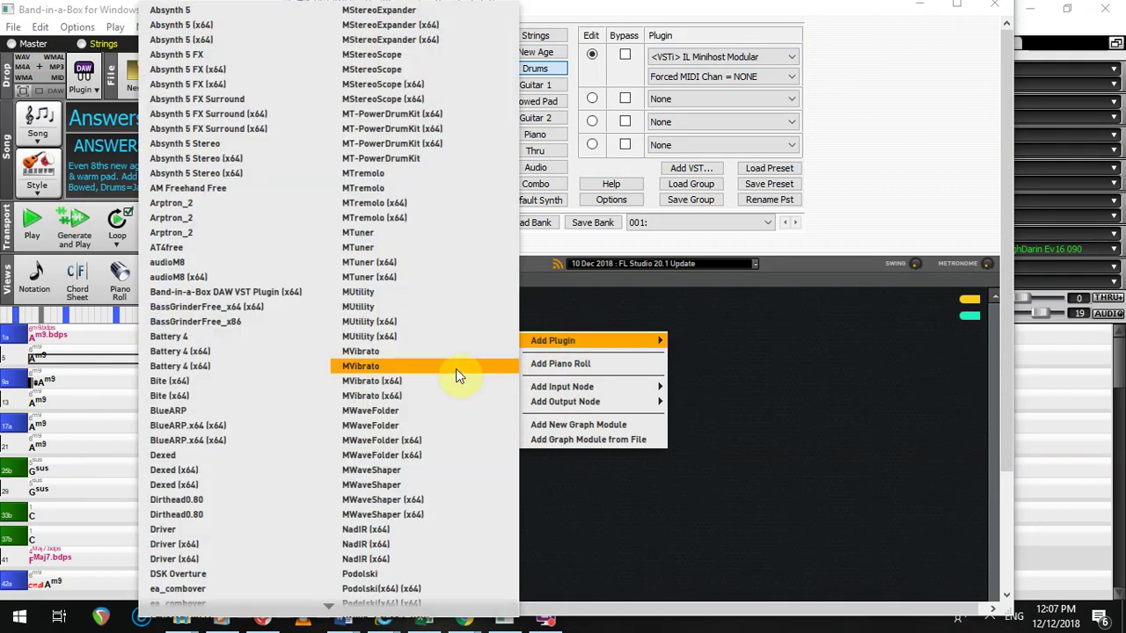
{"action": "left_click", "coordinate": [395, 114]}
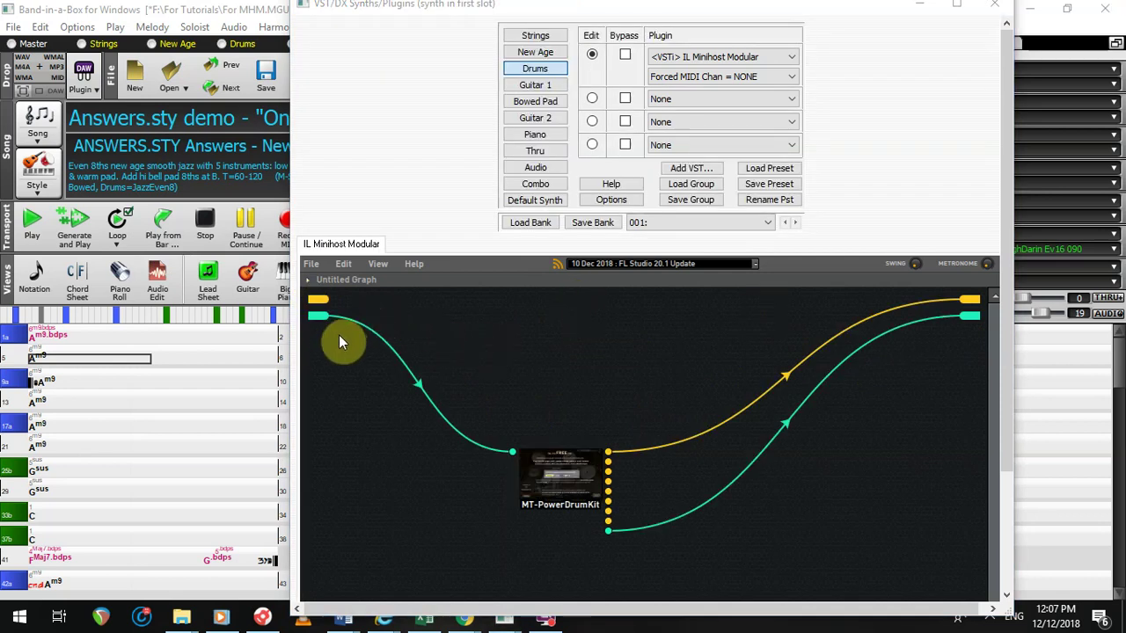
Set the MT-PowerDrumKit node always on, view the plugin only, and skip its donation screen
{"action": "right_click", "coordinate": [571, 477]}
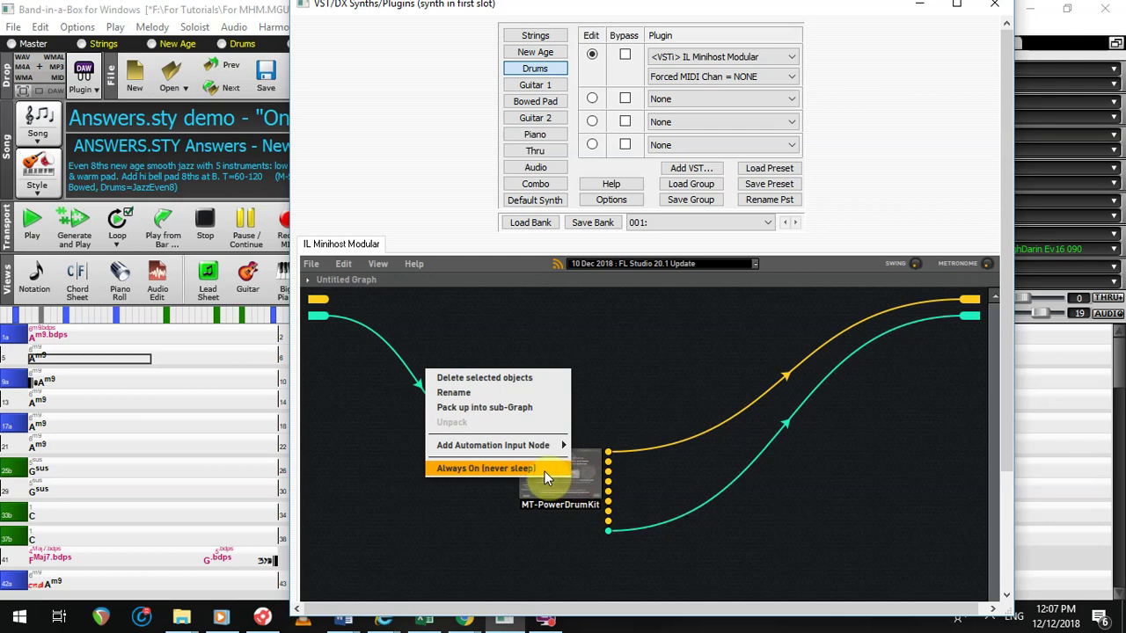
{"action": "left_click", "coordinate": [567, 489]}
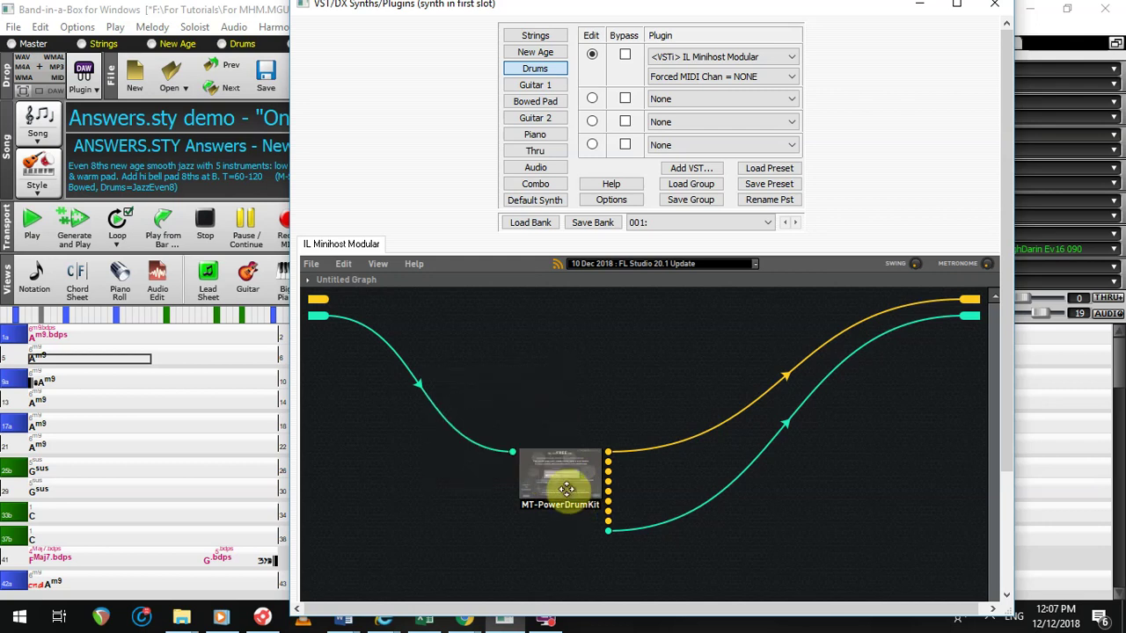
{"action": "left_click", "coordinate": [379, 263]}
{"action": "left_click", "coordinate": [410, 282]}
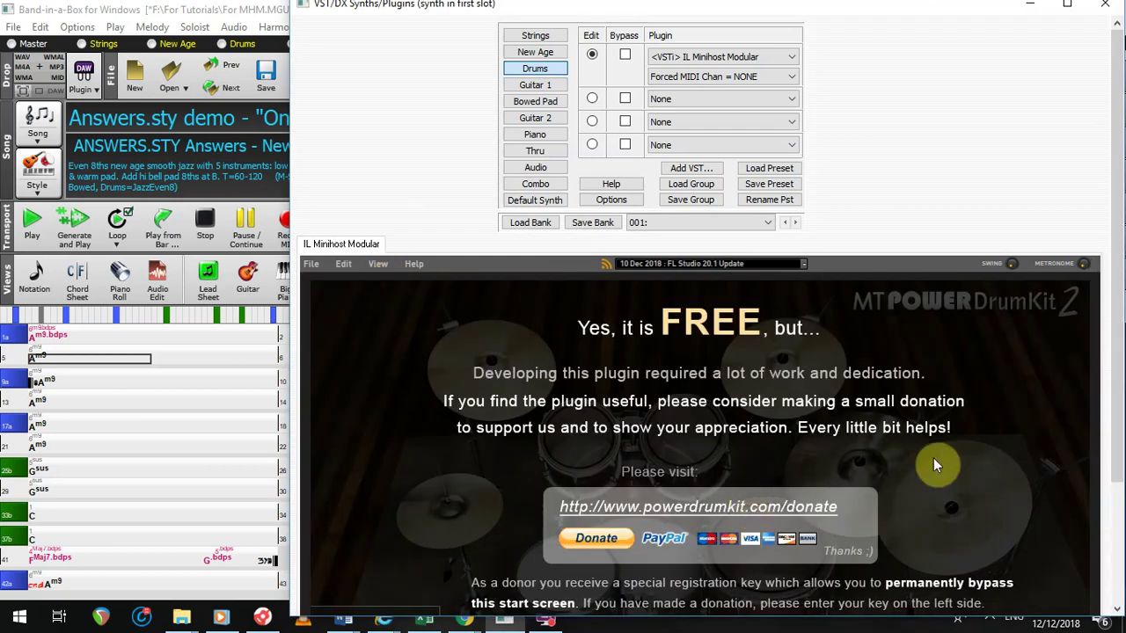
{"action": "left_click", "coordinate": [1117, 576]}
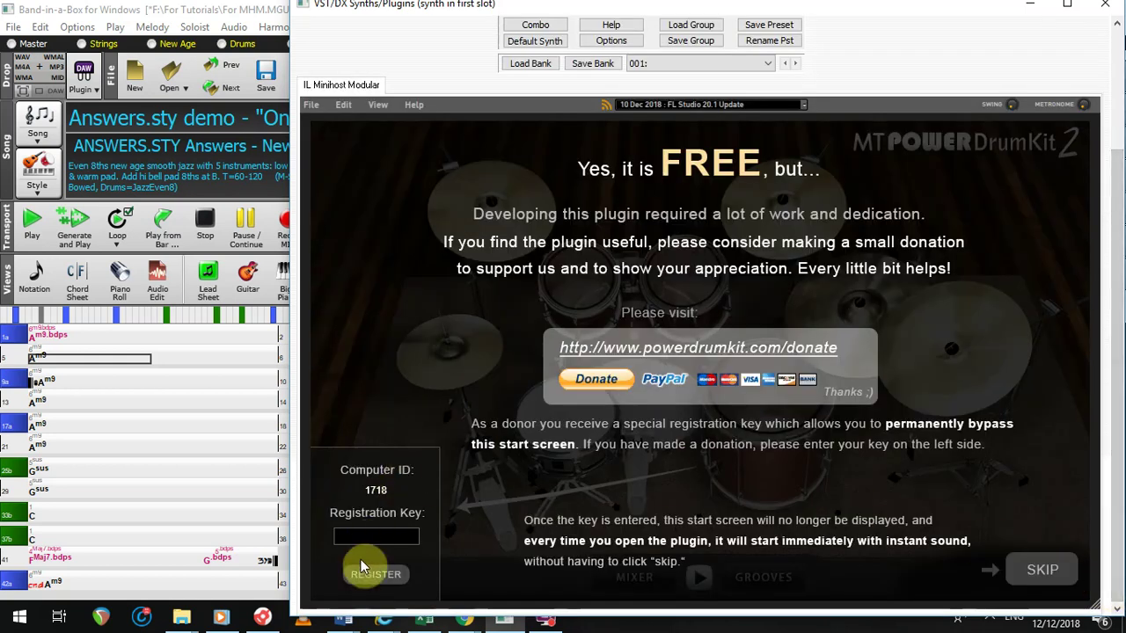
{"action": "left_click", "coordinate": [1025, 571]}
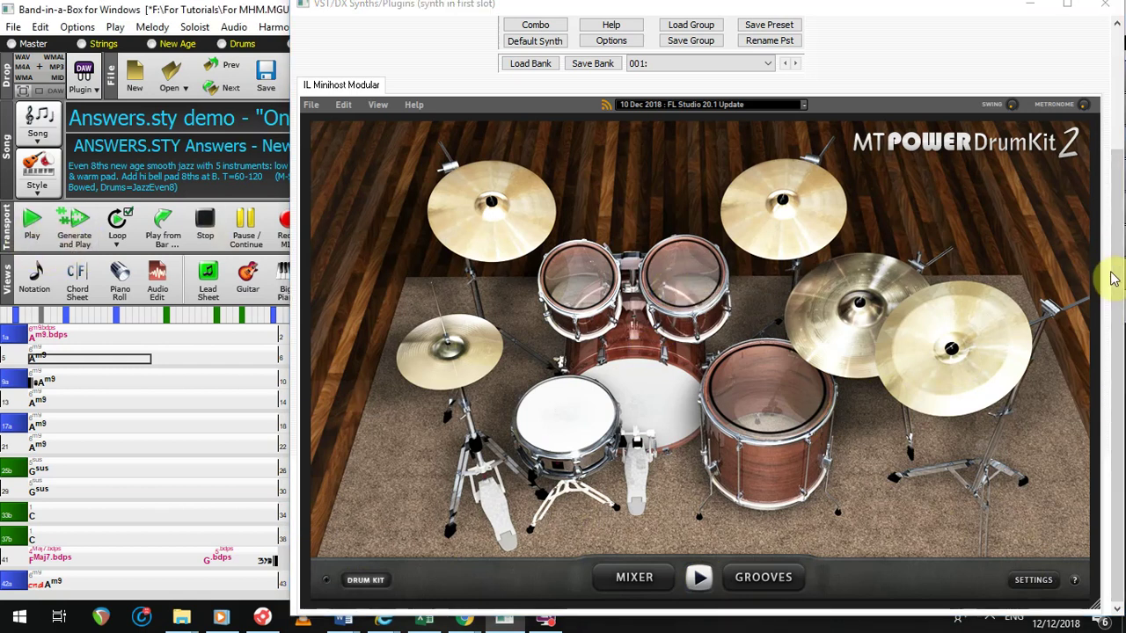
Show the plugin with MIDI keyboard, then return to Modular View with MIDI keyboard
{"action": "scroll", "coordinate": [1113, 278], "scroll_direction": "up", "scroll_amount": 3}
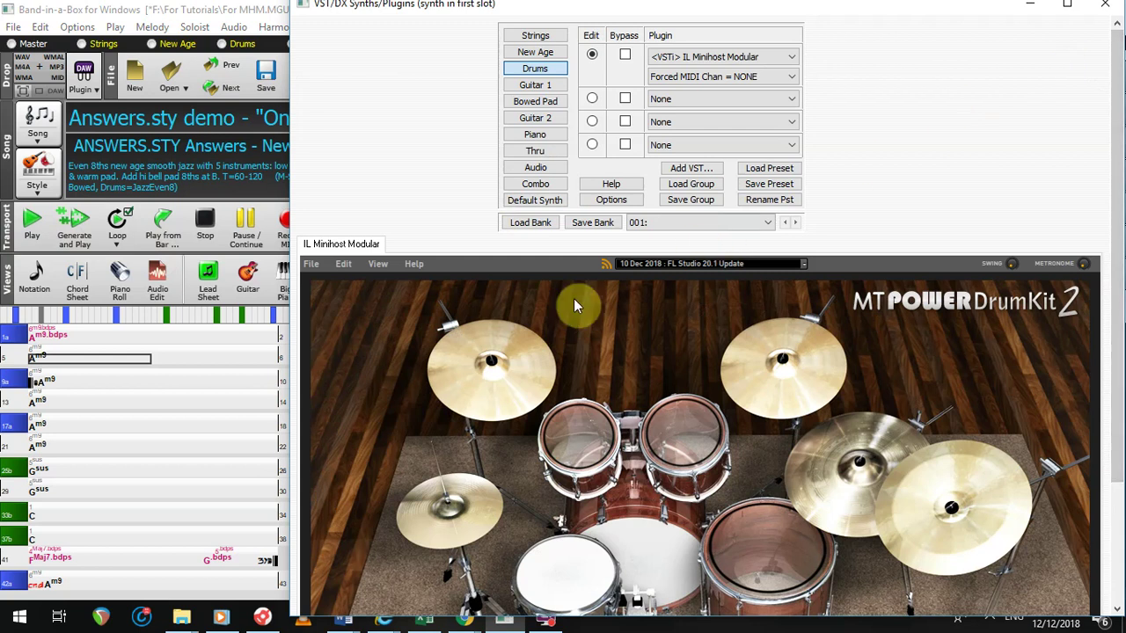
{"action": "left_click", "coordinate": [379, 263]}
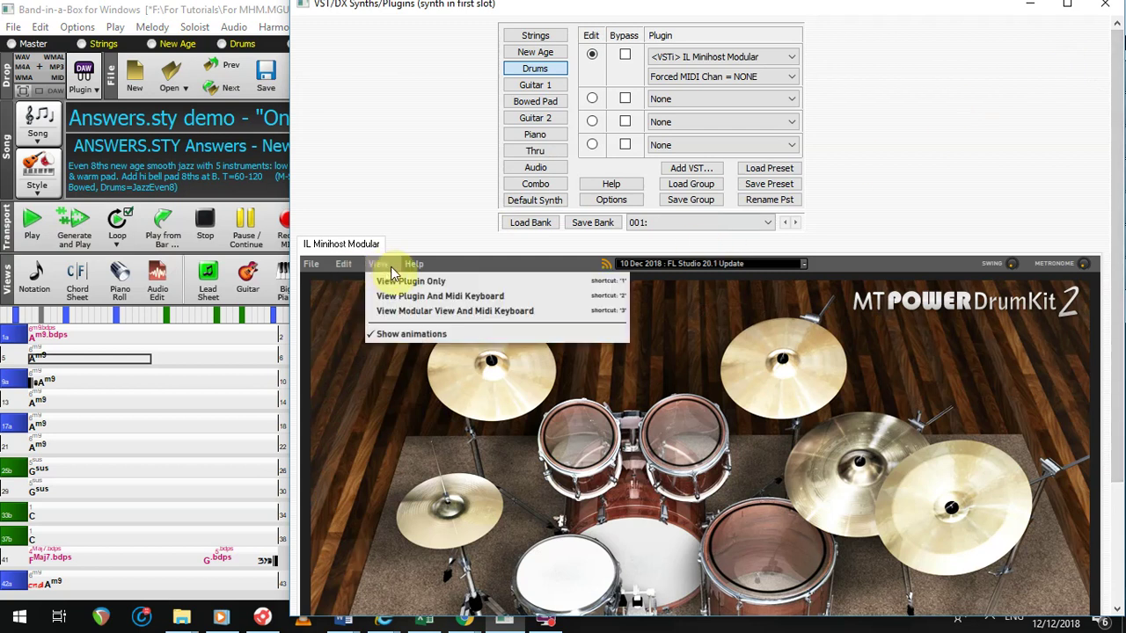
{"action": "left_click", "coordinate": [404, 299]}
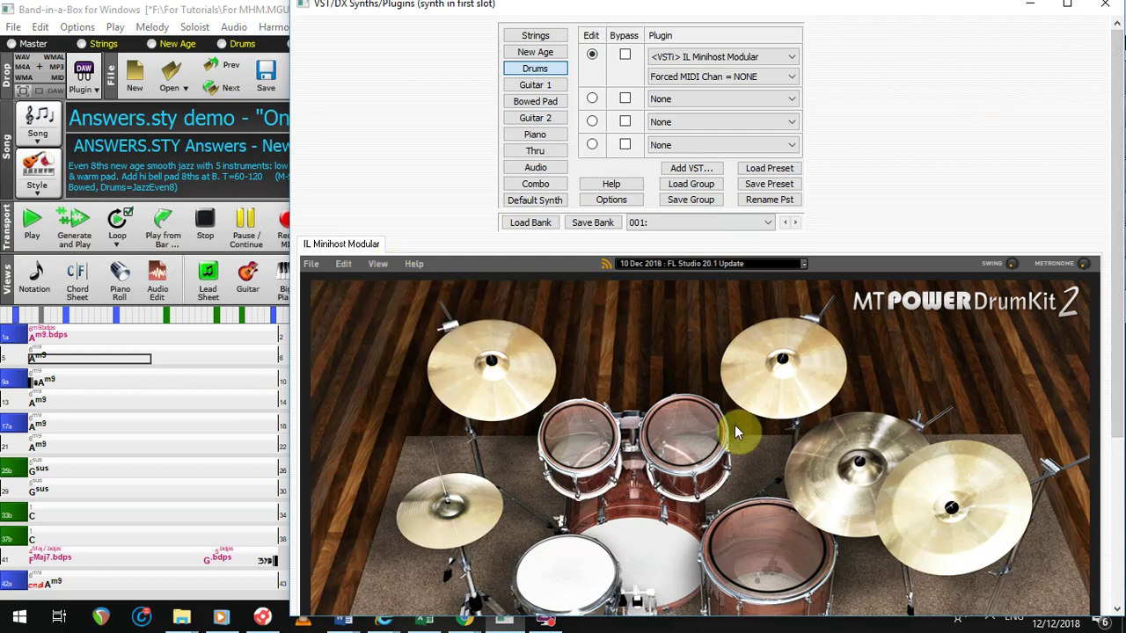
{"action": "left_click", "coordinate": [372, 264]}
{"action": "left_click", "coordinate": [390, 313]}
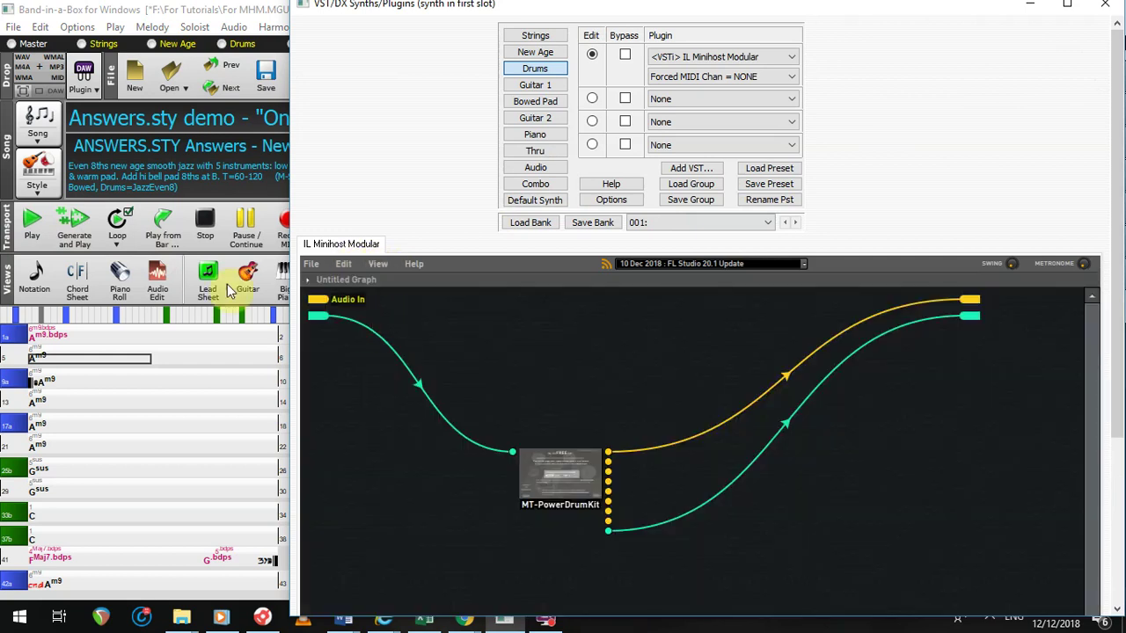
Play the song to hear the drums, stop it, and shrink the synths window
{"action": "left_click", "coordinate": [27, 232]}
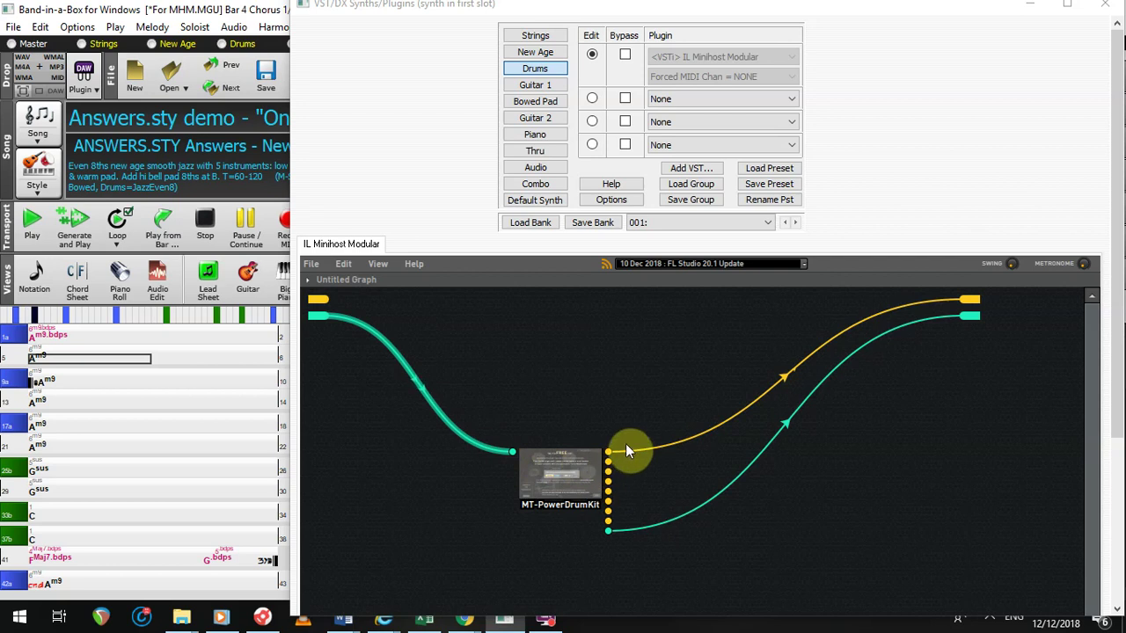
{"action": "key", "text": "Escape"}
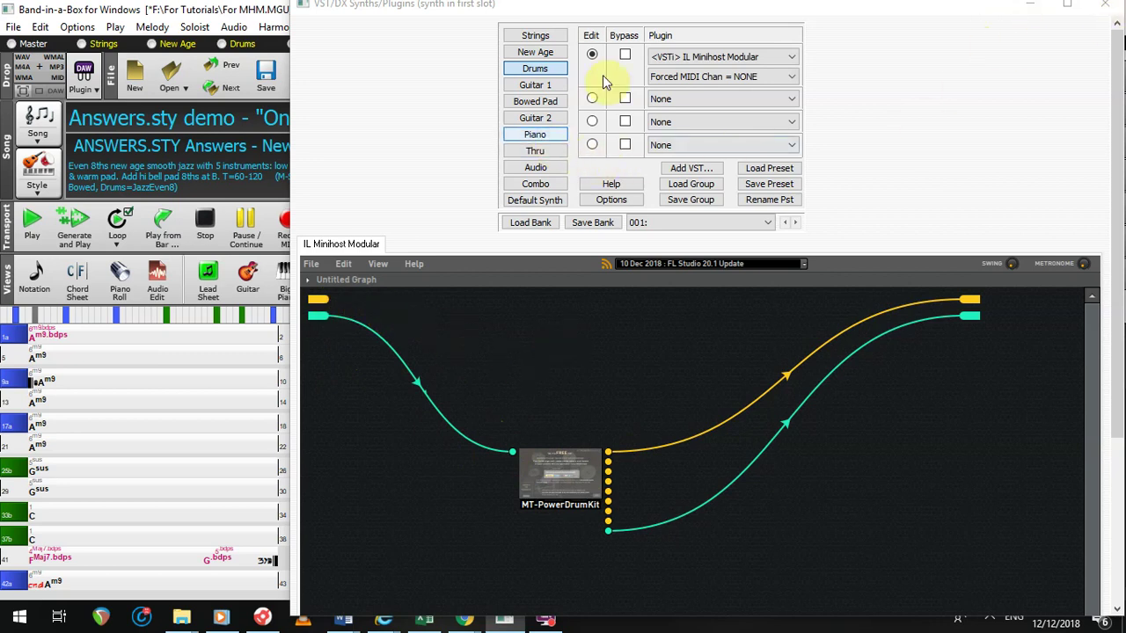
{"action": "left_click_drag", "start_coordinate": [695, 7], "coordinate": [562, 368]}
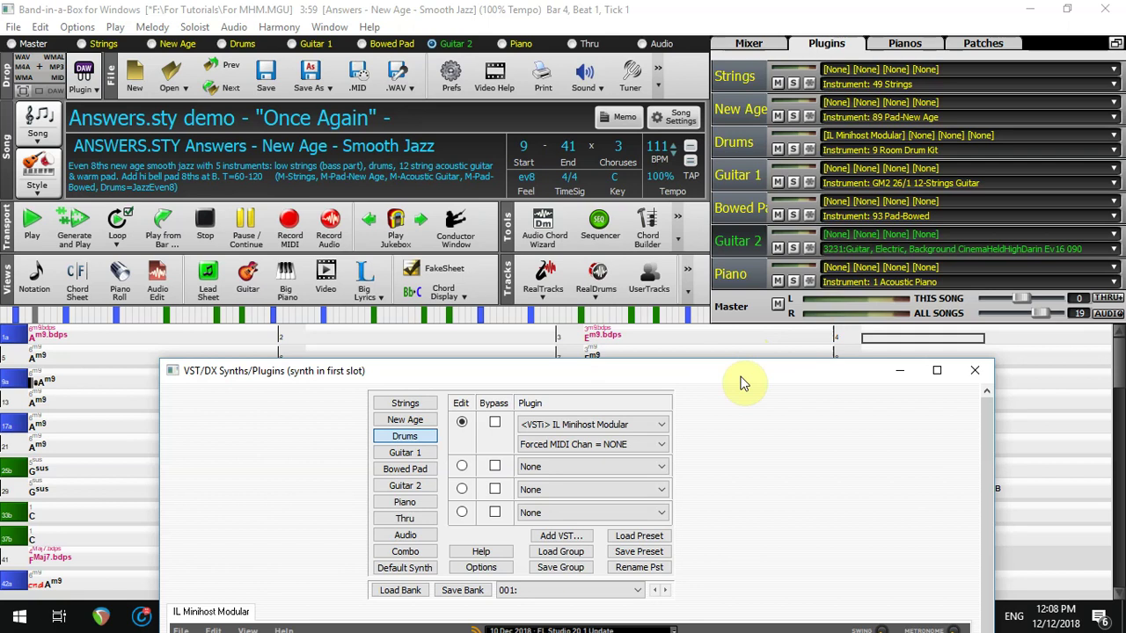
Select Guitar 2 in the synths dialog, try Add VST Plugin..., and cancel, leaving <DX> None
{"action": "left_click_drag", "start_coordinate": [742, 383], "coordinate": [767, 2]}
{"action": "left_click", "coordinate": [256, 123]}
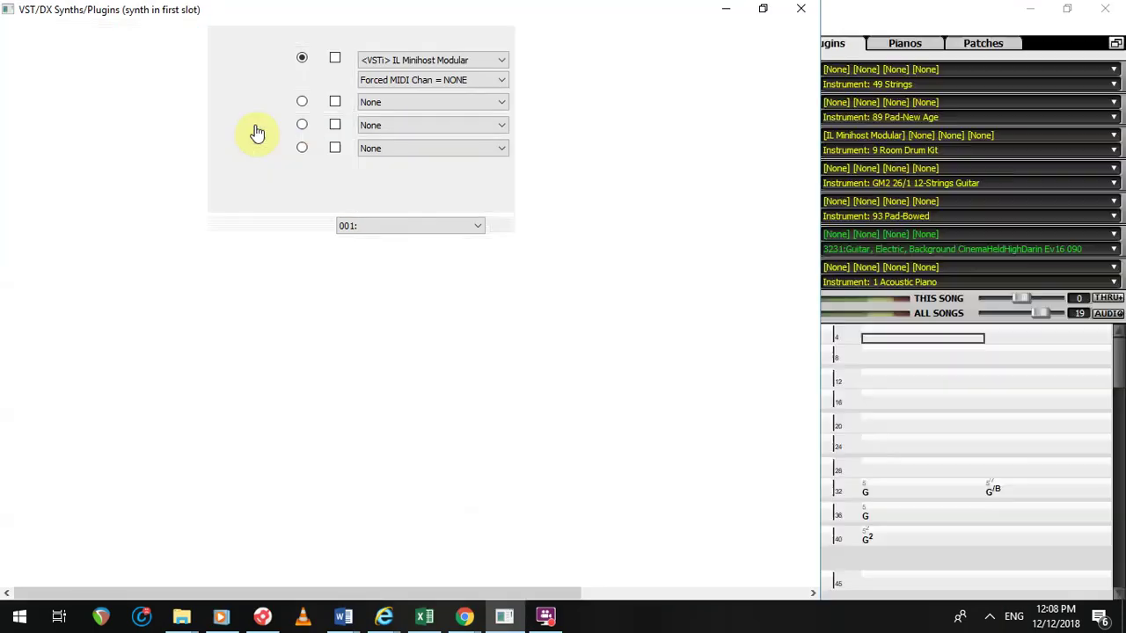
{"action": "left_click", "coordinate": [212, 62]}
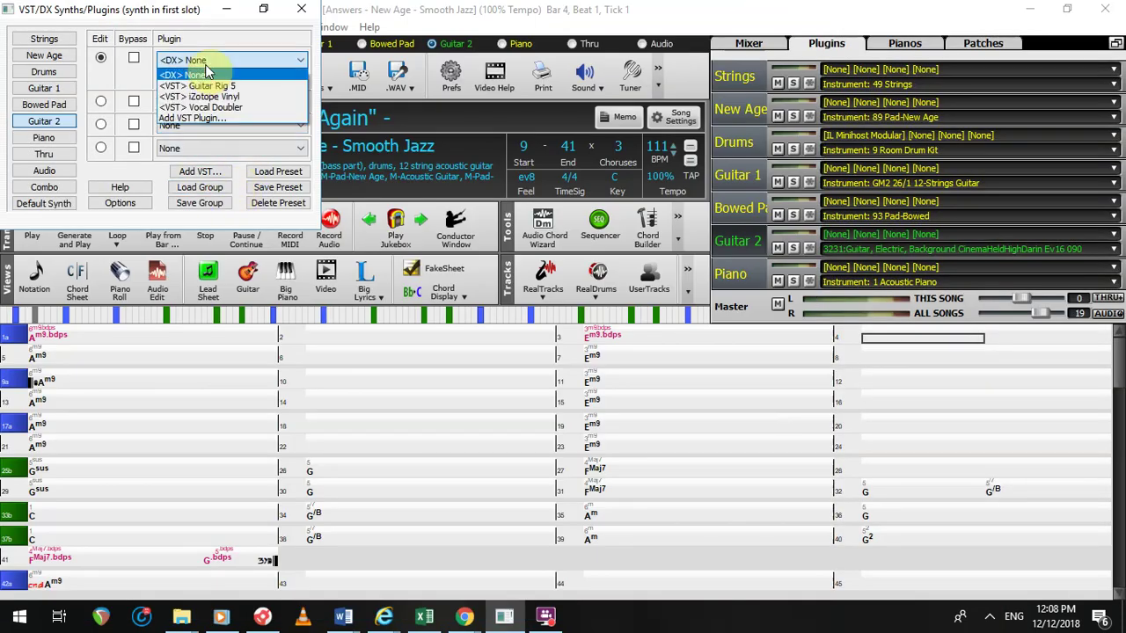
{"action": "left_click", "coordinate": [205, 119]}
{"action": "scroll", "coordinate": [606, 211], "scroll_direction": "down", "scroll_amount": 3}
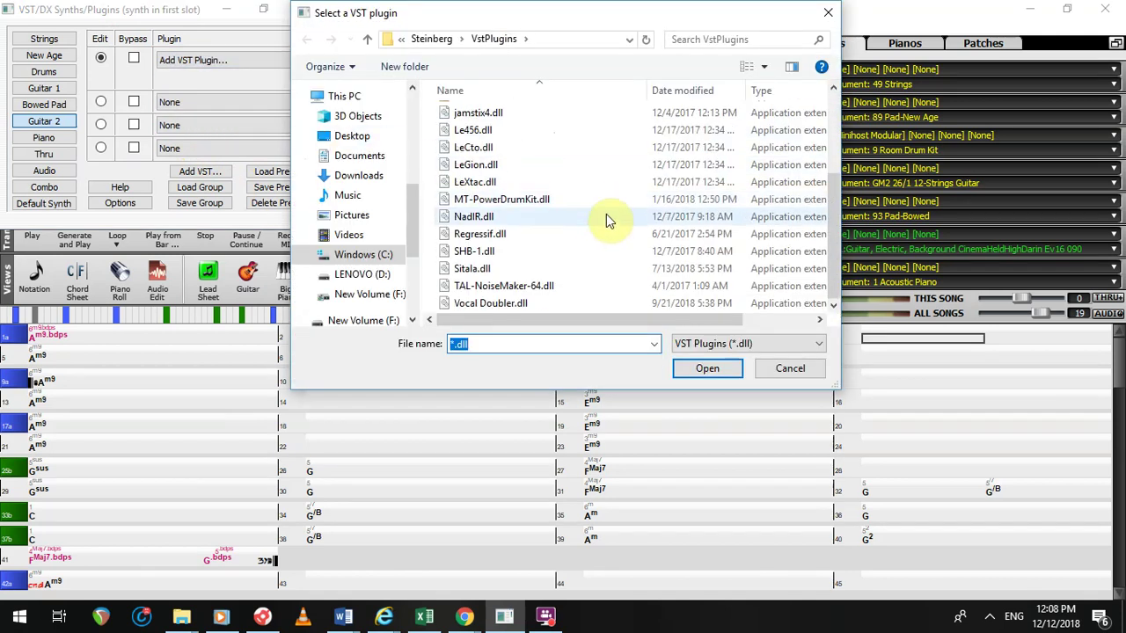
{"action": "scroll", "coordinate": [606, 214], "scroll_direction": "up", "scroll_amount": 3}
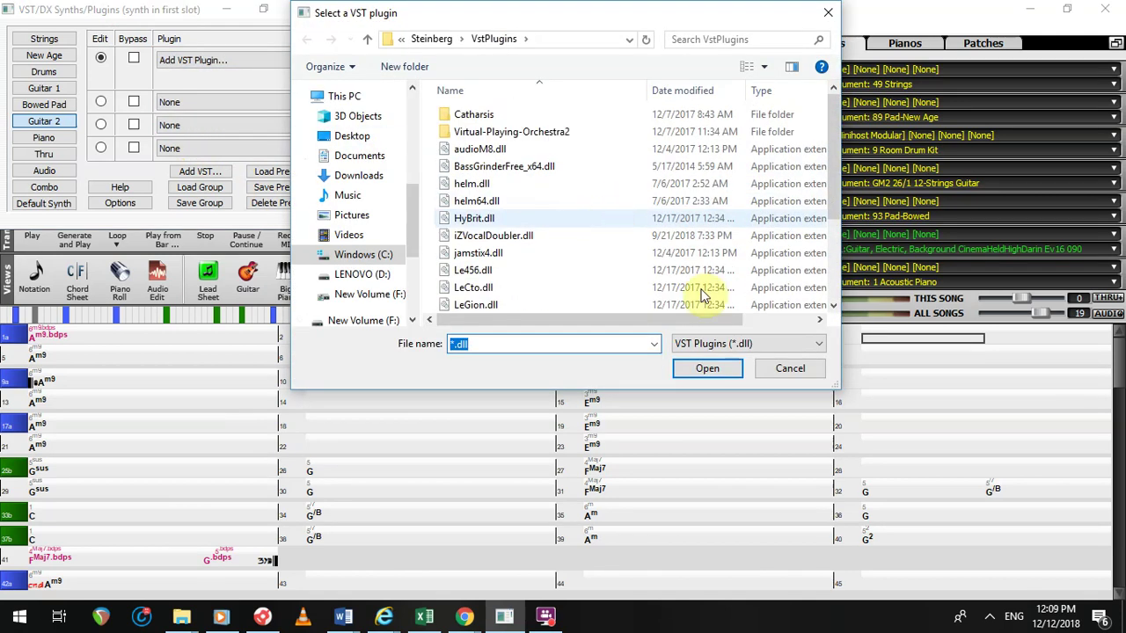
{"action": "left_click", "coordinate": [790, 369]}
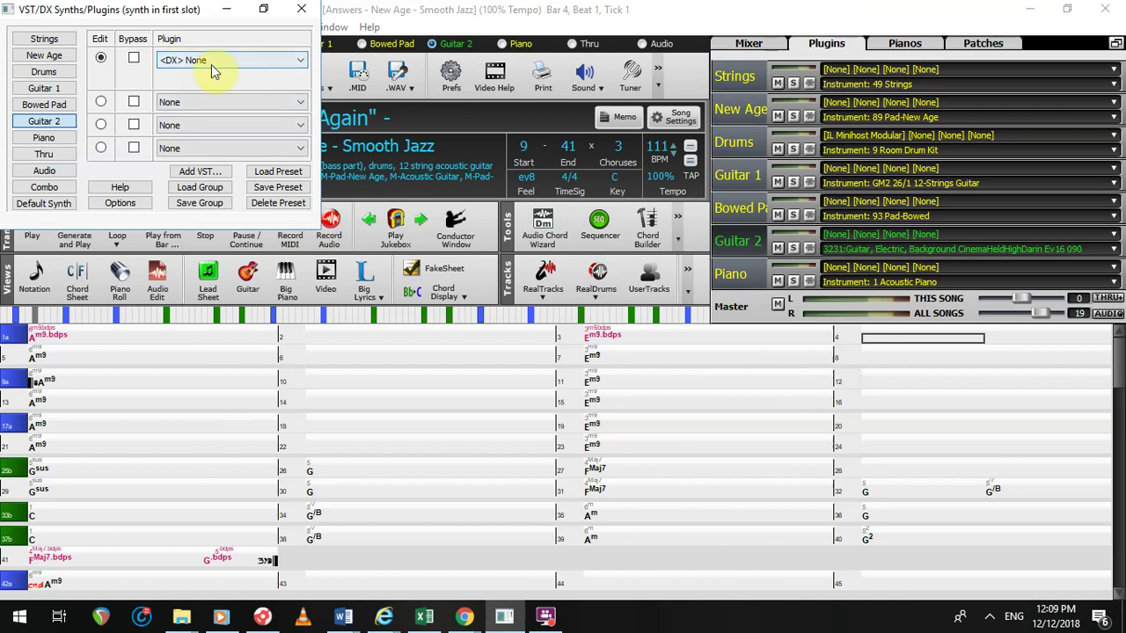
Load IL Minihost Modular on the Strings track's first slot and start the song playing
{"action": "left_click", "coordinate": [48, 40]}
{"action": "left_click", "coordinate": [269, 58]}
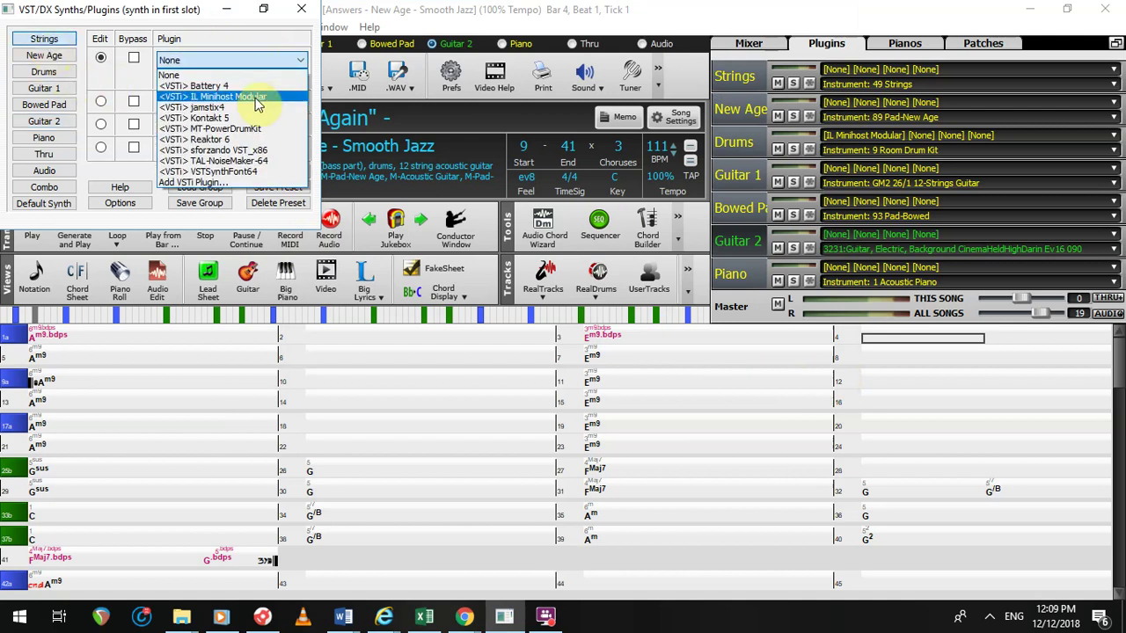
{"action": "left_click", "coordinate": [256, 97]}
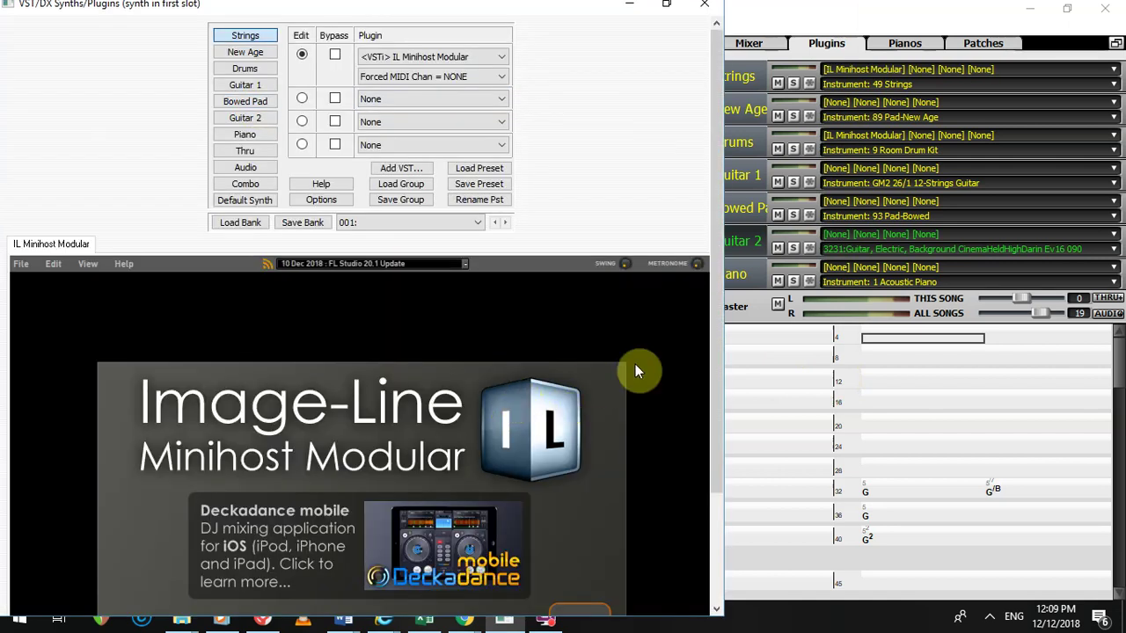
{"action": "left_click_drag", "start_coordinate": [548, 5], "coordinate": [642, 93]}
{"action": "left_click", "coordinate": [32, 220]}
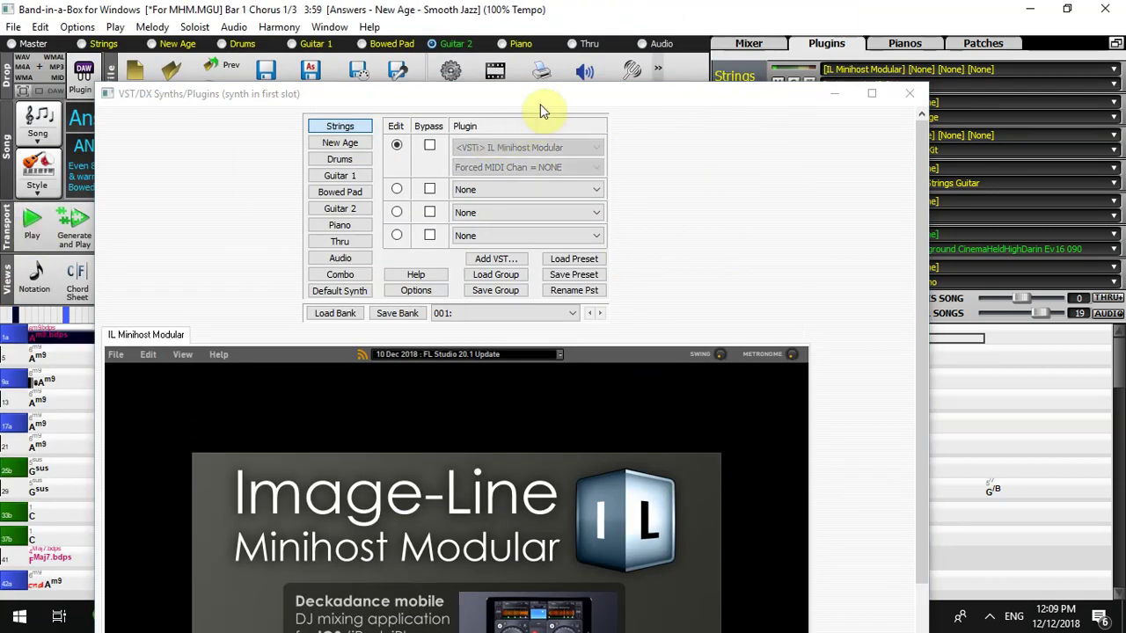
Dismiss the Minihost start banner and switch the Strings host to View Plugin Only
{"action": "left_click_drag", "start_coordinate": [542, 95], "coordinate": [570, 14]}
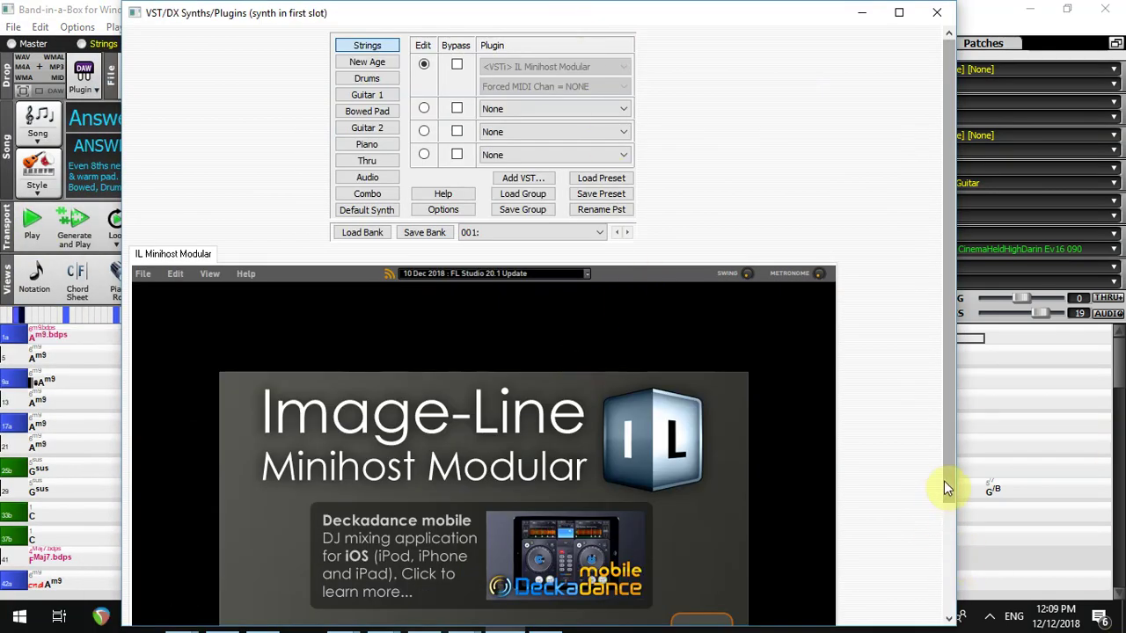
{"action": "left_click_drag", "start_coordinate": [946, 475], "coordinate": [934, 613]}
{"action": "left_click", "coordinate": [702, 506]}
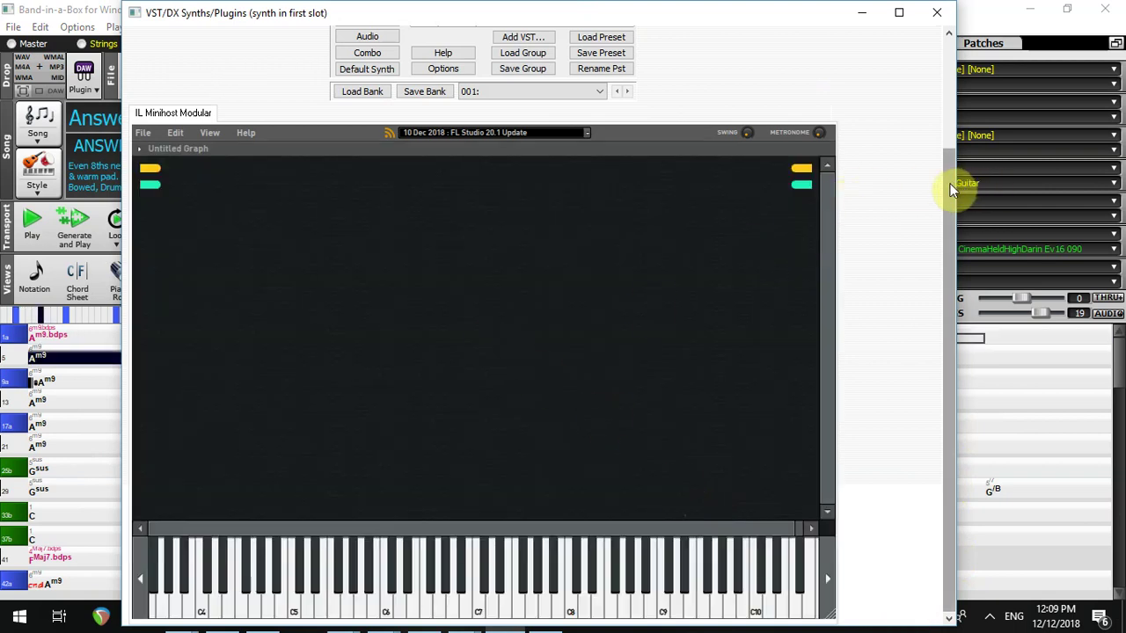
{"action": "left_click_drag", "start_coordinate": [950, 188], "coordinate": [924, 70]}
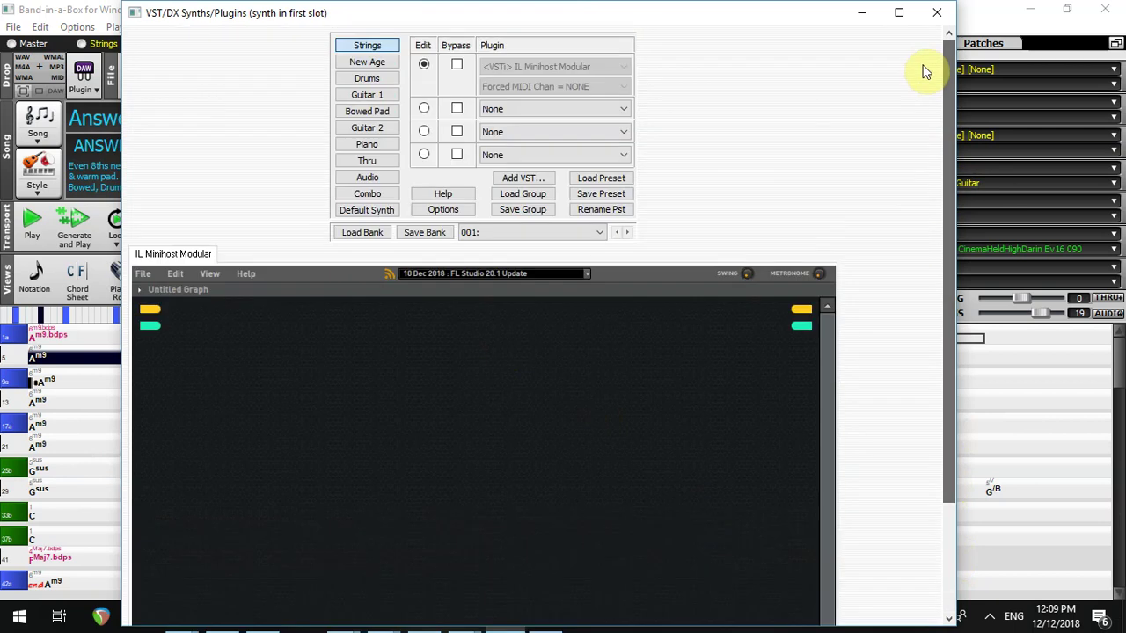
{"action": "right_click", "coordinate": [356, 395]}
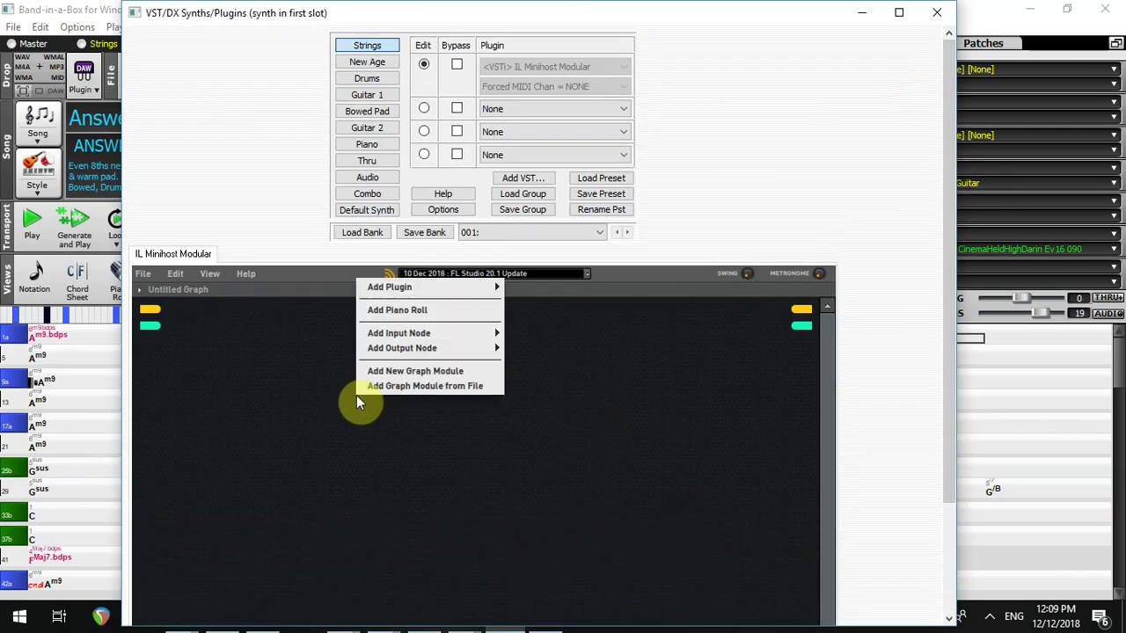
{"action": "left_click", "coordinate": [211, 273]}
{"action": "left_click", "coordinate": [212, 288]}
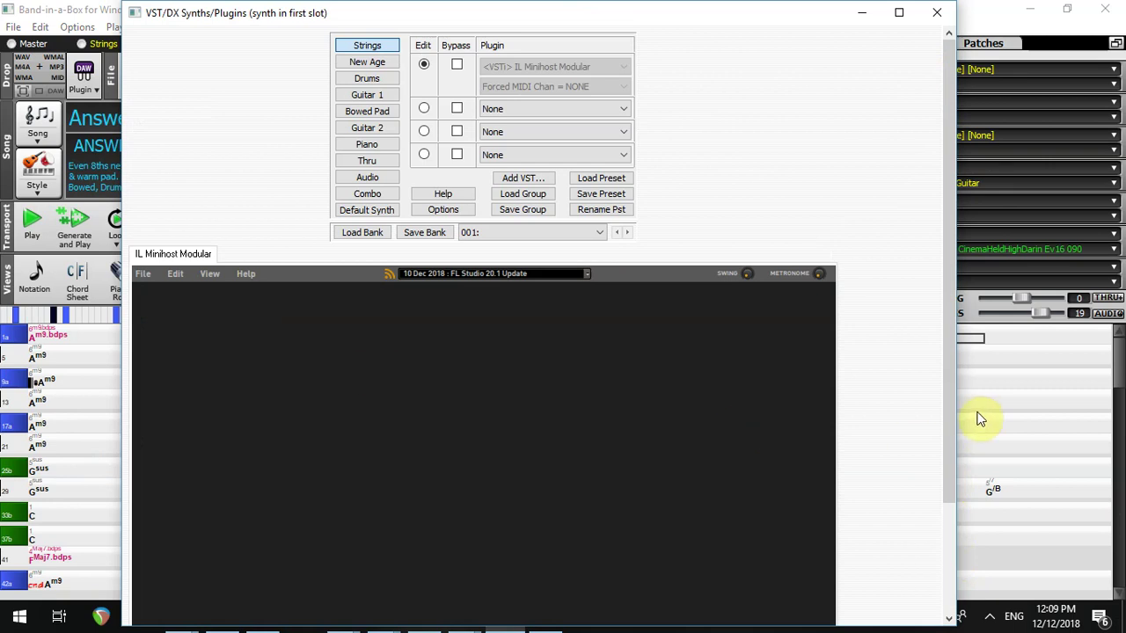
Switch to Modular View And Midi Keyboard, play a test note, and move the synths window lower
{"action": "left_click_drag", "start_coordinate": [951, 402], "coordinate": [926, 593]}
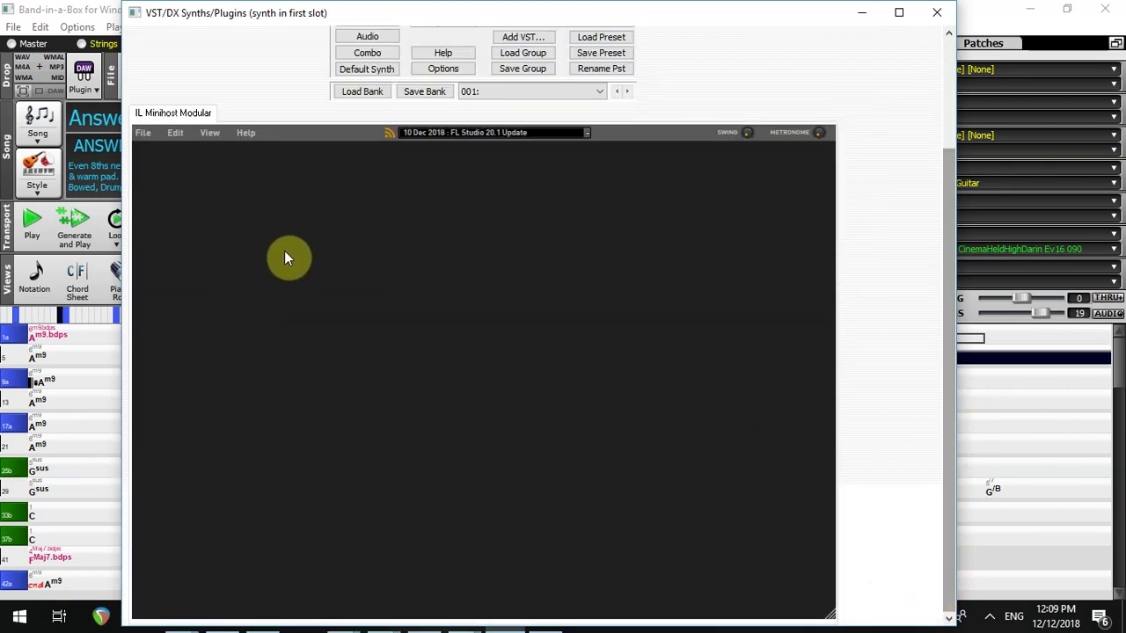
{"action": "left_click", "coordinate": [211, 132]}
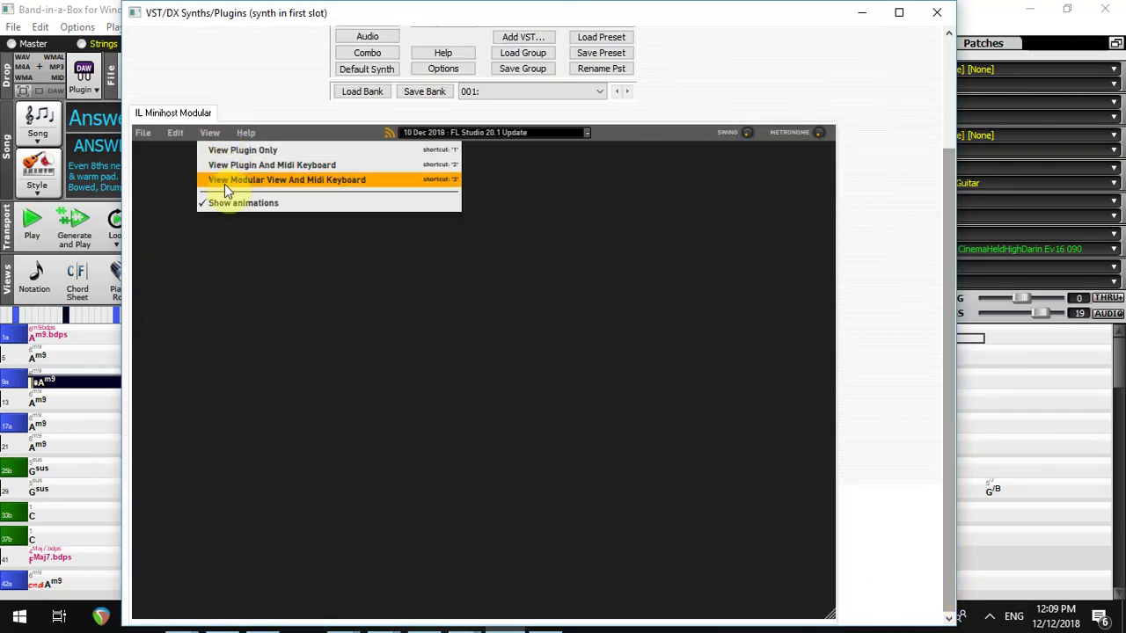
{"action": "left_click", "coordinate": [224, 184]}
{"action": "left_click", "coordinate": [361, 562]}
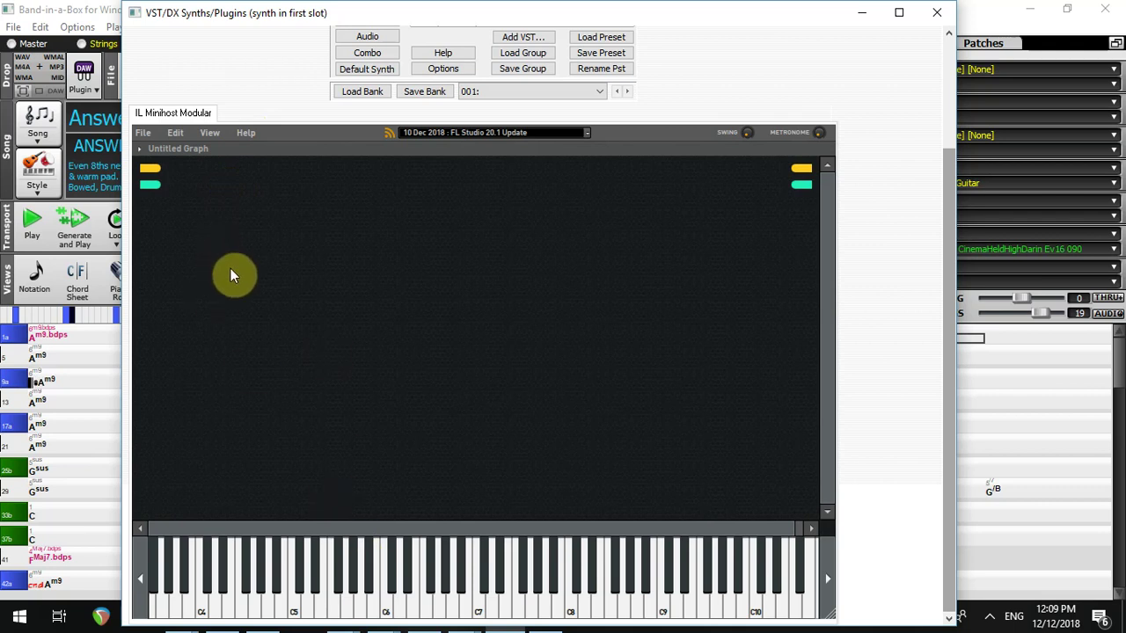
{"action": "left_click_drag", "start_coordinate": [954, 215], "coordinate": [860, 85]}
{"action": "left_click_drag", "start_coordinate": [793, 25], "coordinate": [790, 74]}
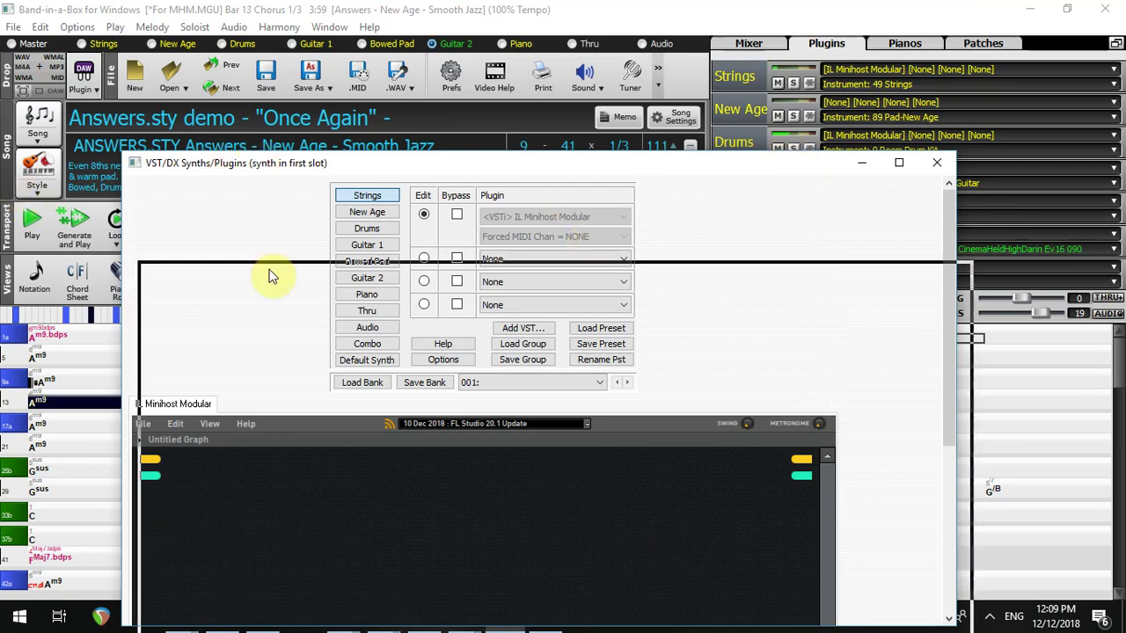
{"action": "left_click_drag", "start_coordinate": [256, 167], "coordinate": [273, 278]}
Close the VST/DX Synths/Plugins window and stop the song playback
{"action": "left_click", "coordinate": [948, 275]}
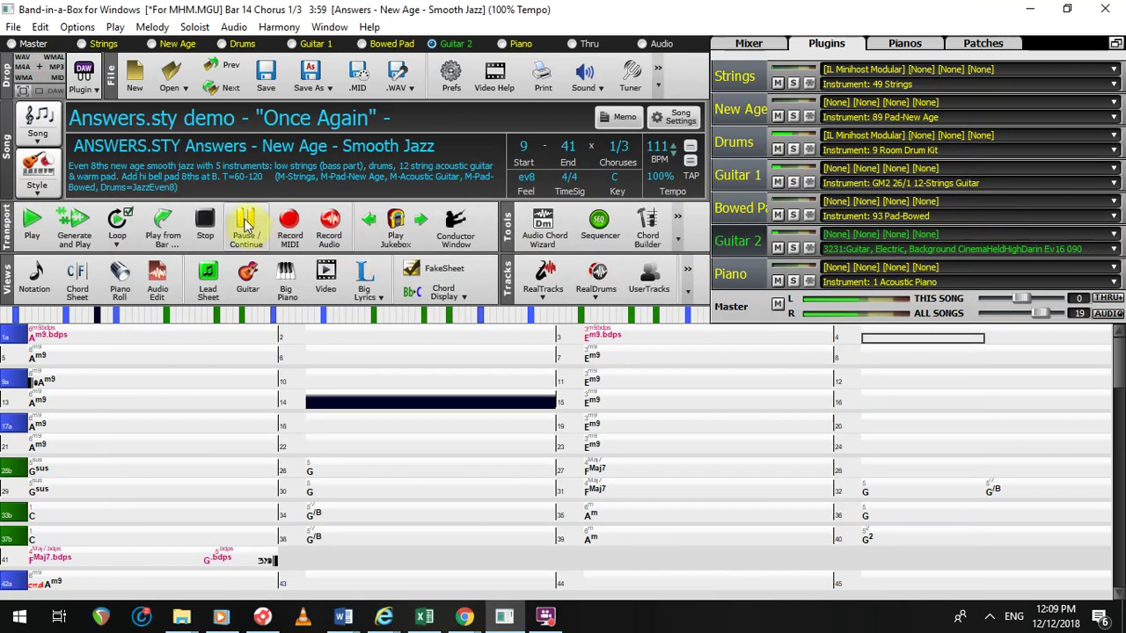
{"action": "left_click", "coordinate": [209, 222]}
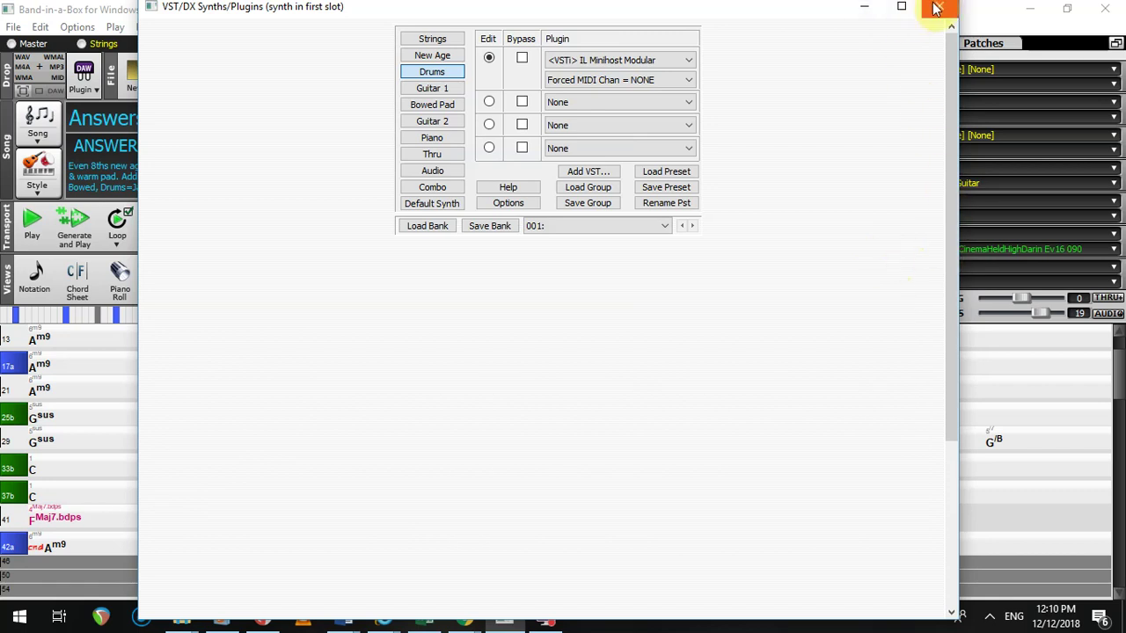
Minimize the Drums synth plugins window, start playback and solo the New Age track
{"action": "left_click", "coordinate": [859, 12]}
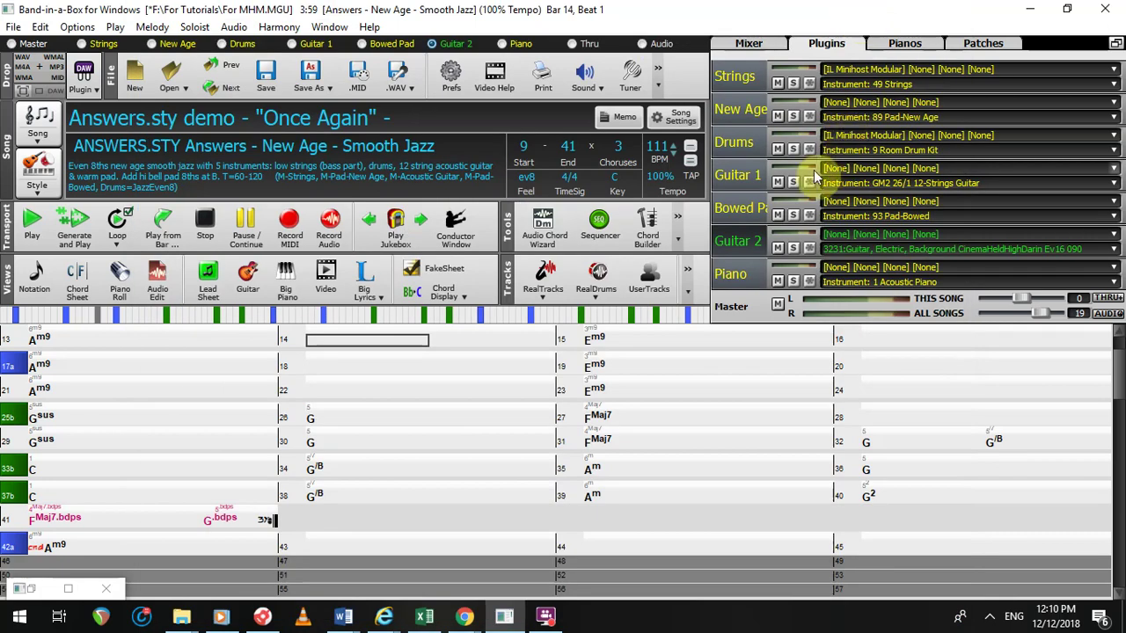
{"action": "key", "text": "space"}
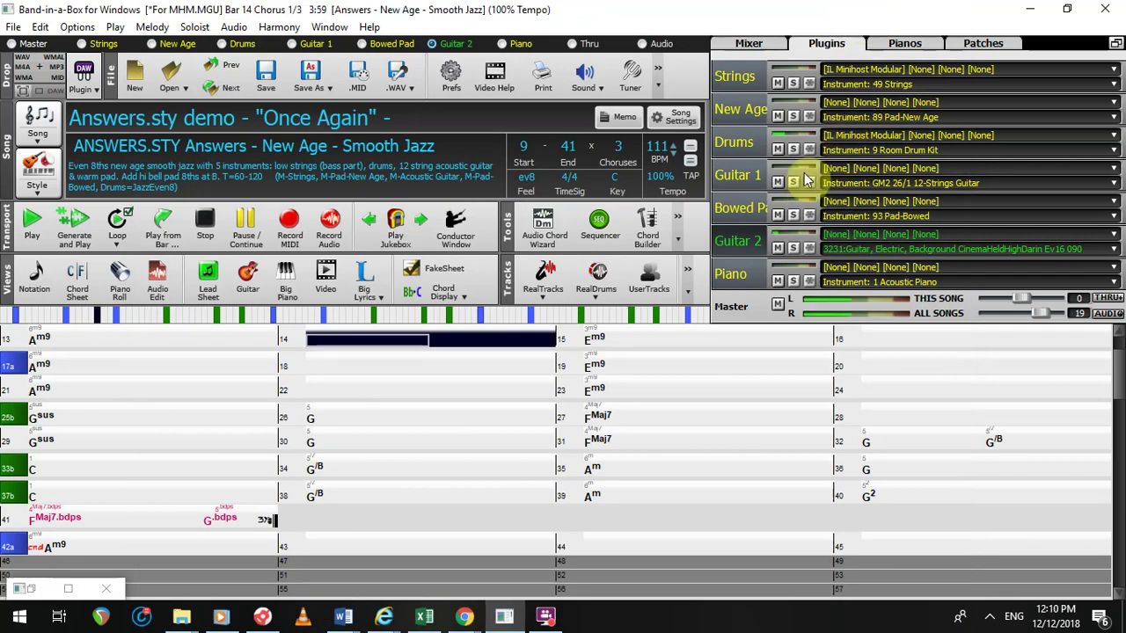
{"action": "left_click", "coordinate": [793, 116]}
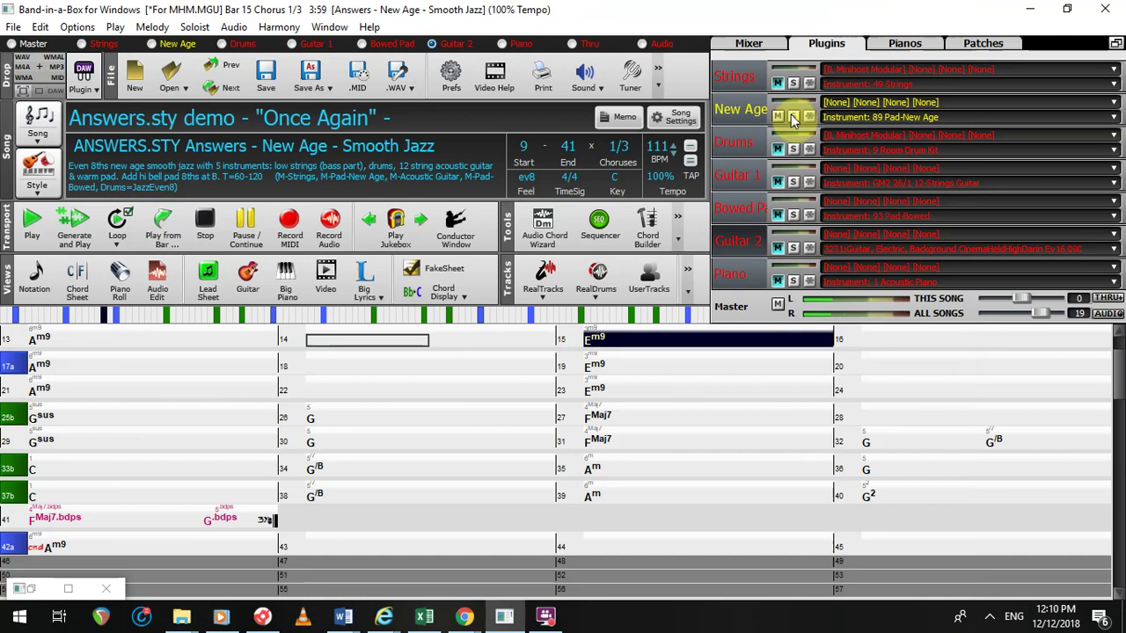
Regenerate the arrangement, replay from bar 25, then stop at Bar 26
{"action": "left_click", "coordinate": [205, 225]}
{"action": "key", "text": "space"}
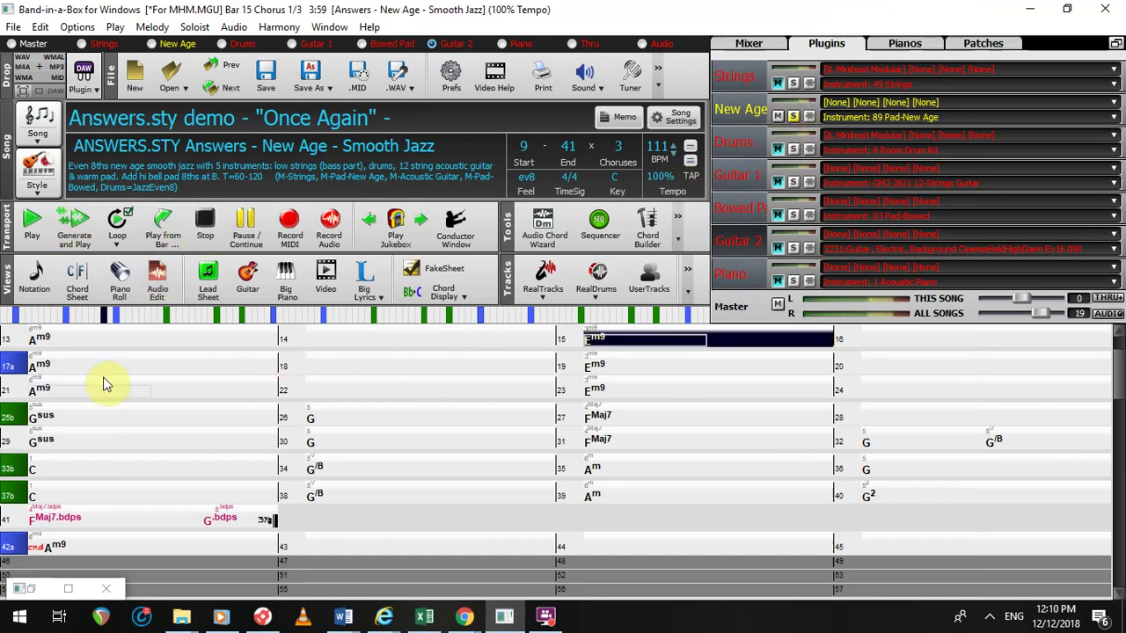
{"action": "double_click", "coordinate": [65, 418]}
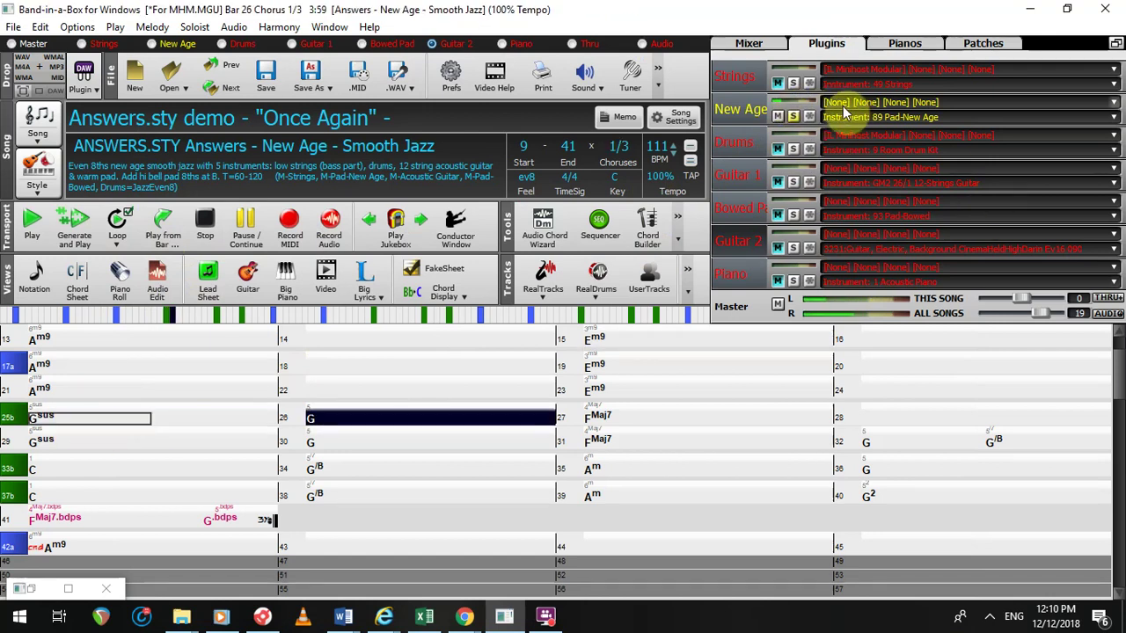
{"action": "key", "text": "space"}
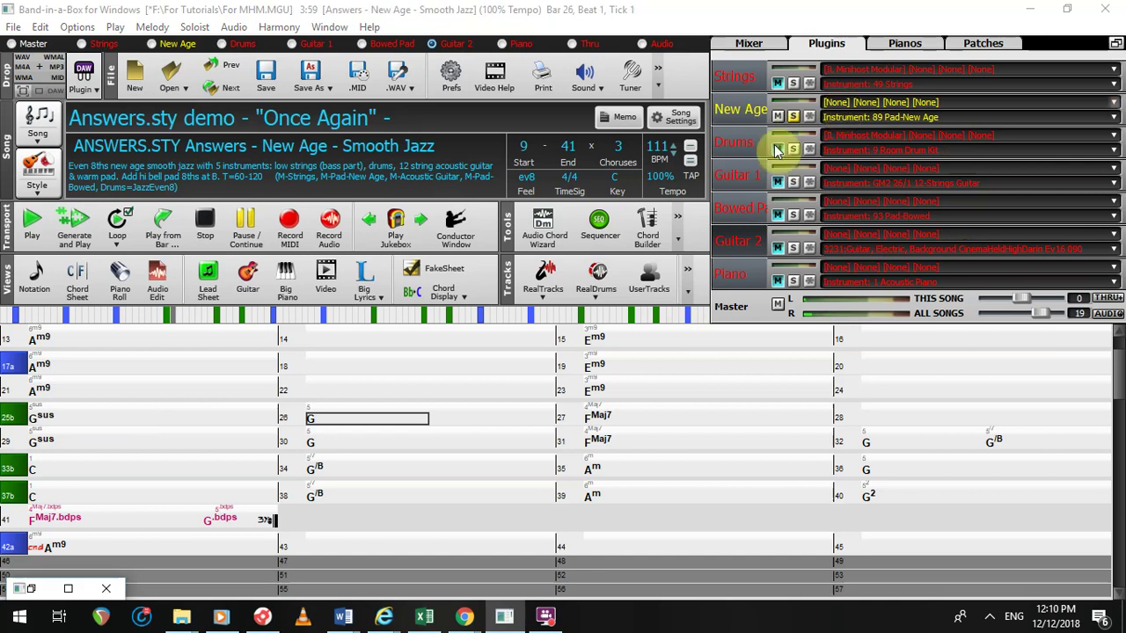
Load <VSTi> IL Minihost Modular into slot 1 of the New Age track's VST/DX Synths window
{"action": "left_click", "coordinate": [67, 591]}
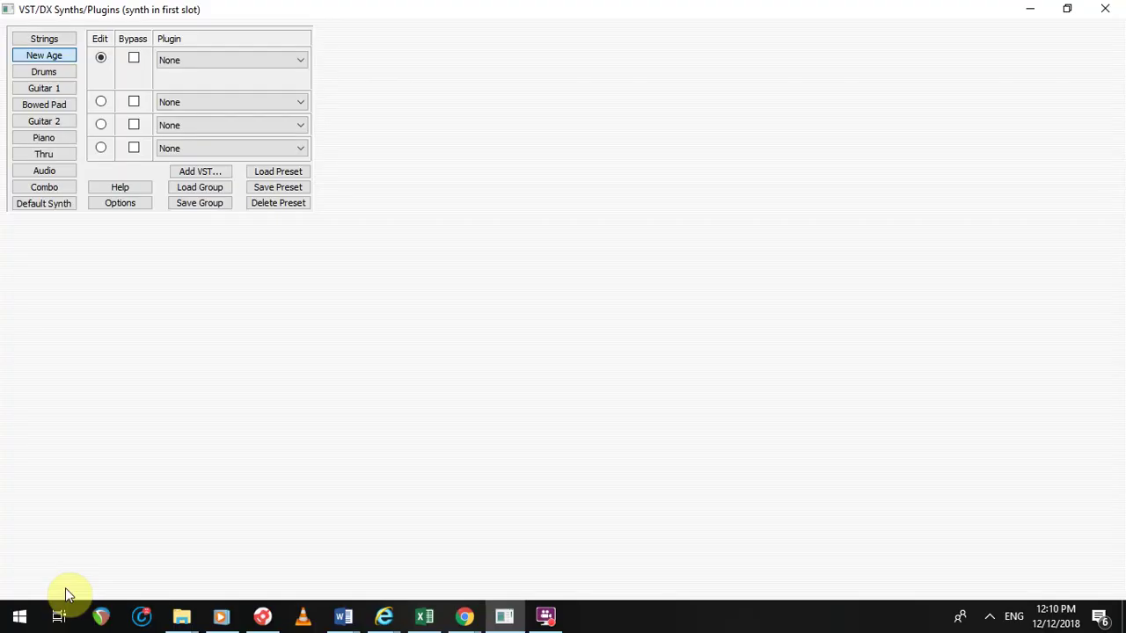
{"action": "left_click", "coordinate": [171, 59]}
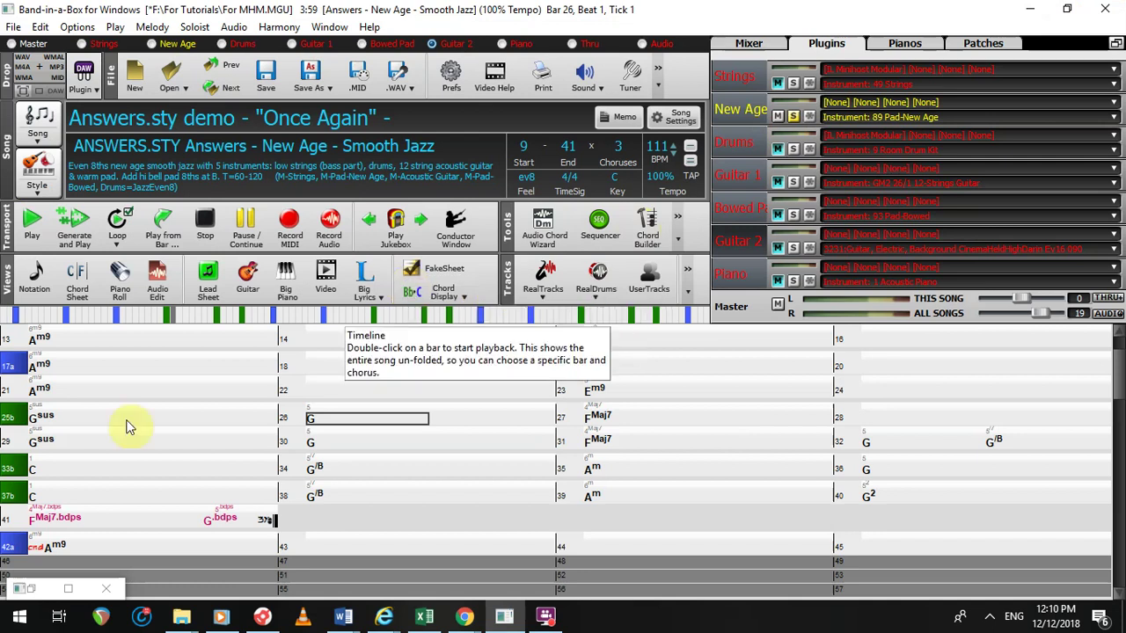
{"action": "left_click", "coordinate": [66, 585]}
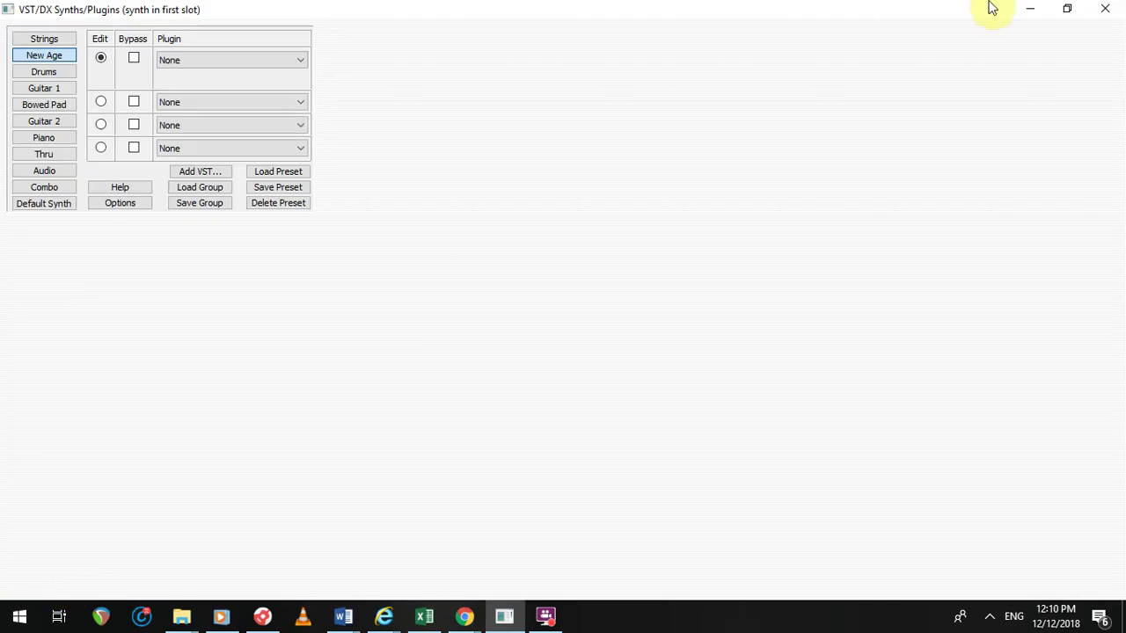
{"action": "left_click", "coordinate": [171, 60]}
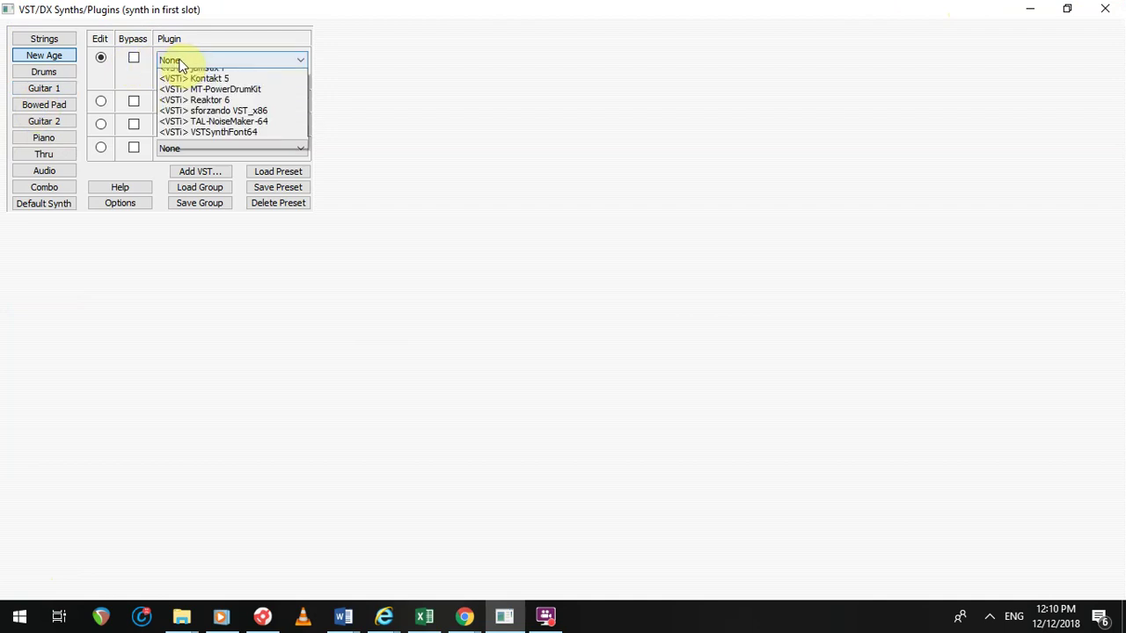
{"action": "left_click", "coordinate": [211, 96]}
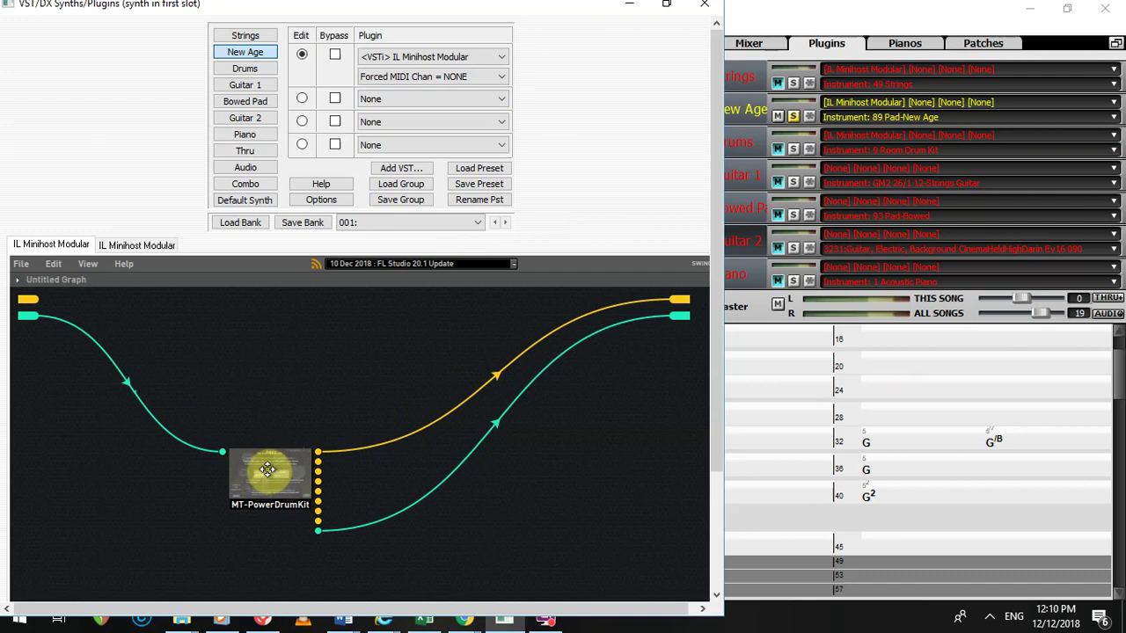
{"action": "left_click", "coordinate": [37, 264]}
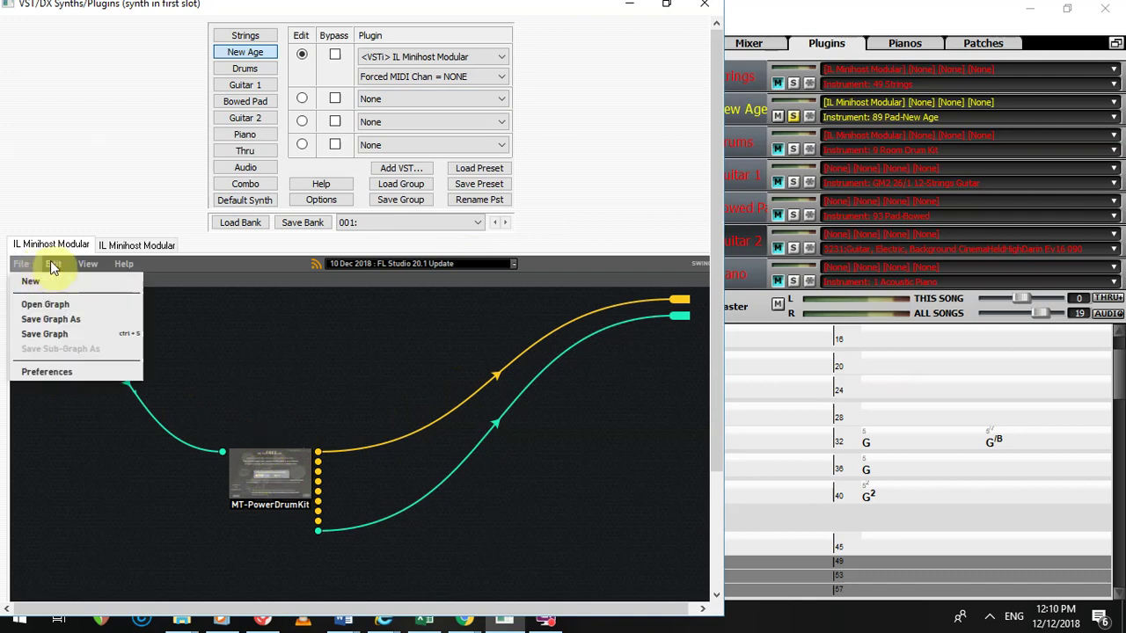
{"action": "left_click", "coordinate": [37, 371]}
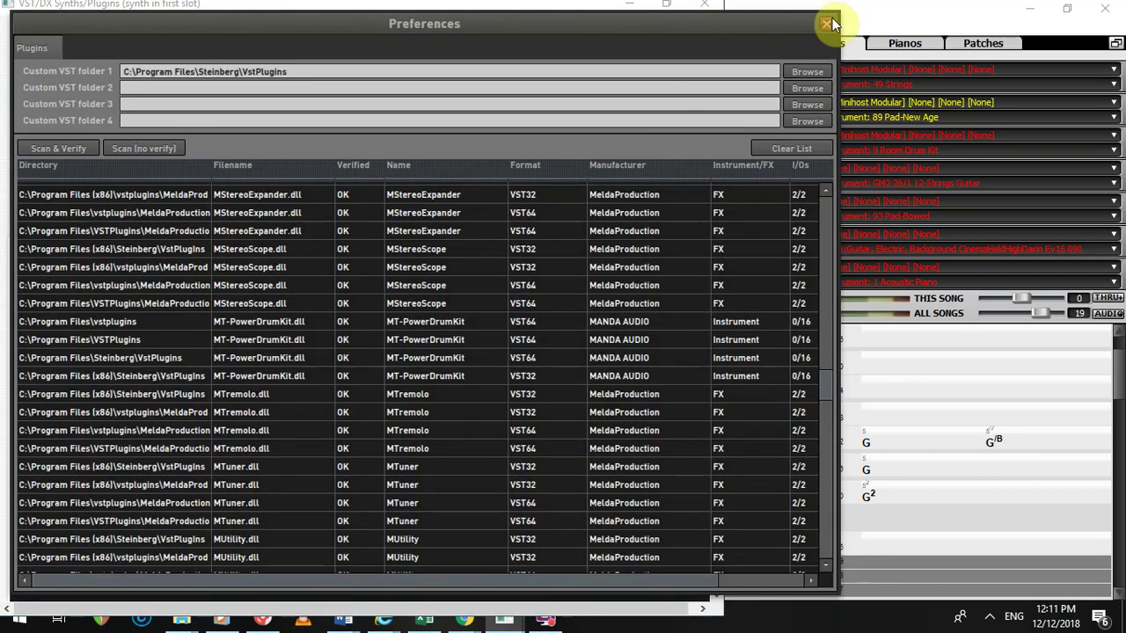
{"action": "left_click", "coordinate": [826, 24]}
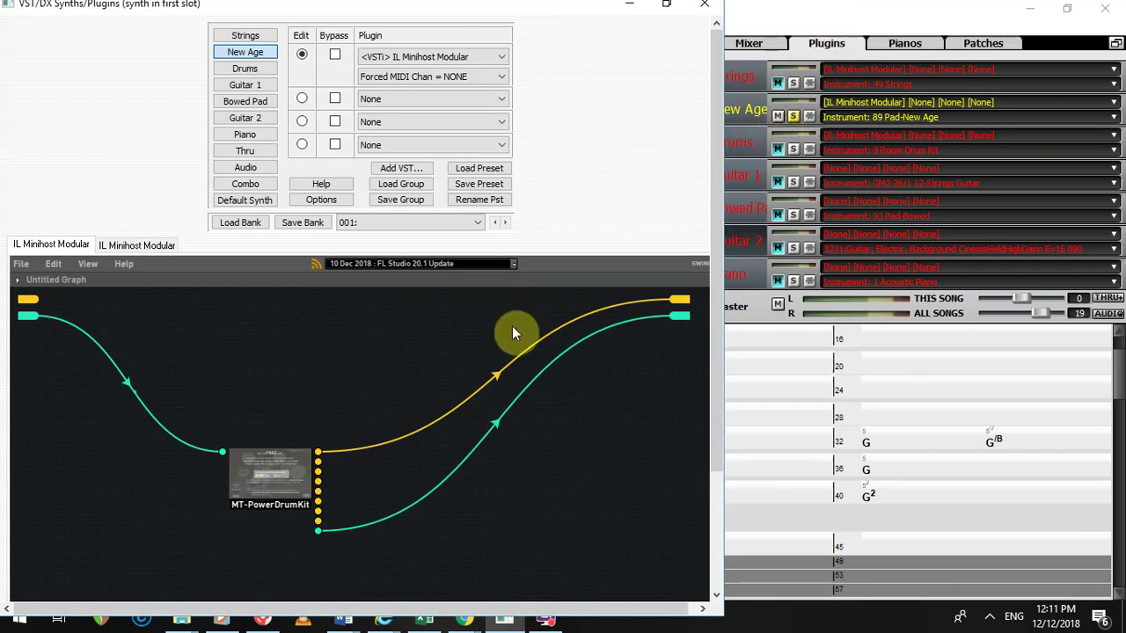
{"action": "left_click", "coordinate": [453, 57]}
{"action": "left_click", "coordinate": [219, 375]}
{"action": "right_click", "coordinate": [290, 416]}
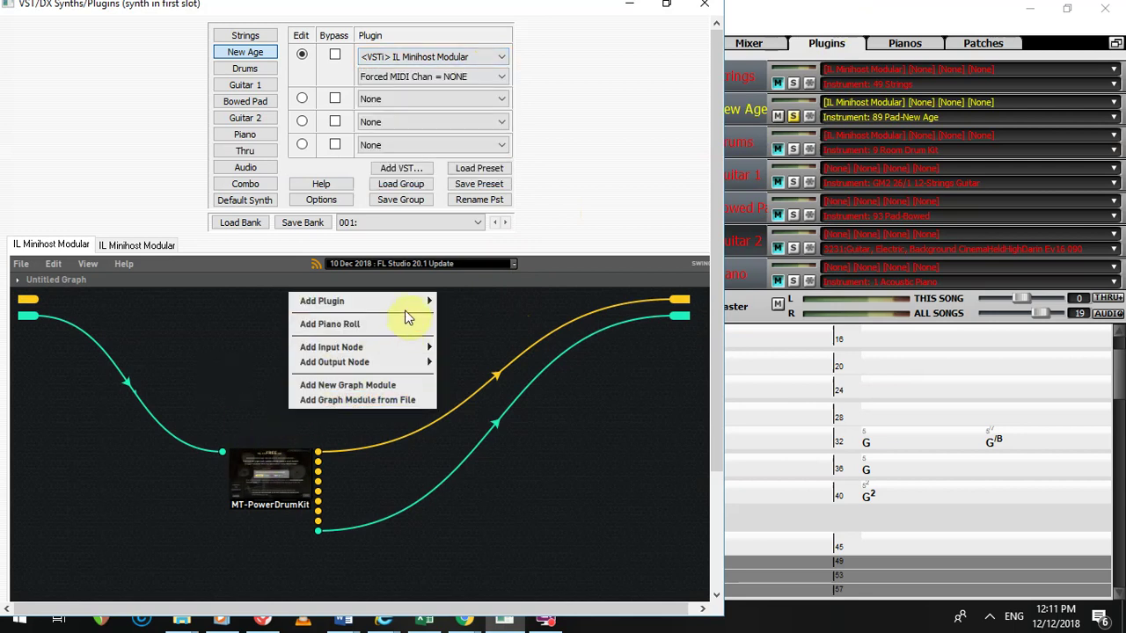
{"action": "mouse_move", "coordinate": [406, 303]}
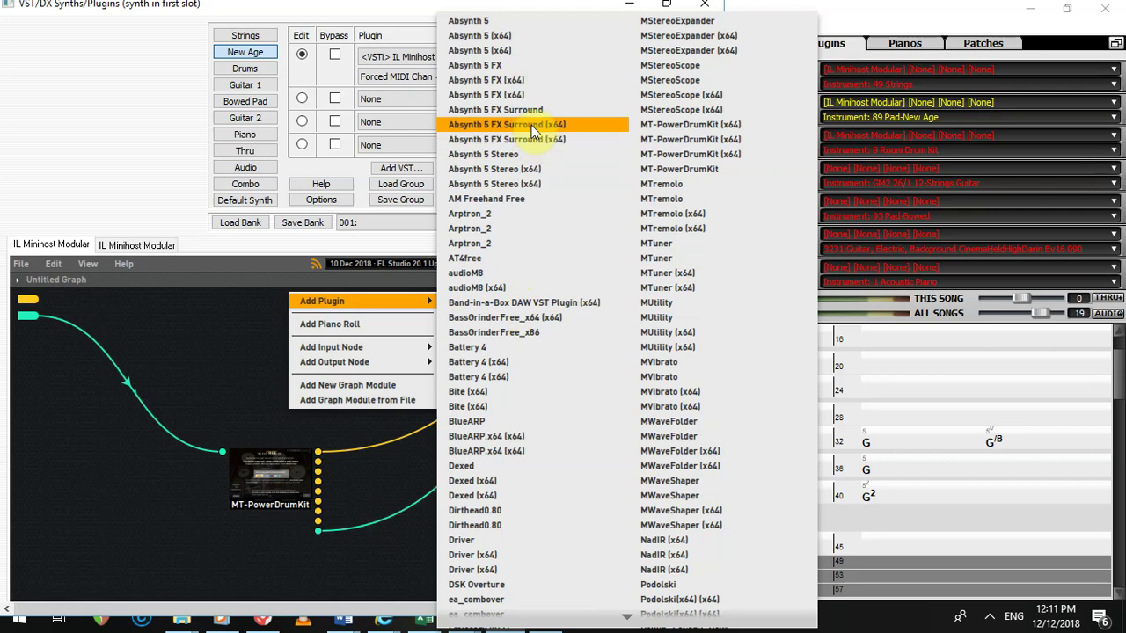
{"action": "scroll", "coordinate": [644, 528], "scroll_direction": "down", "scroll_amount": 5}
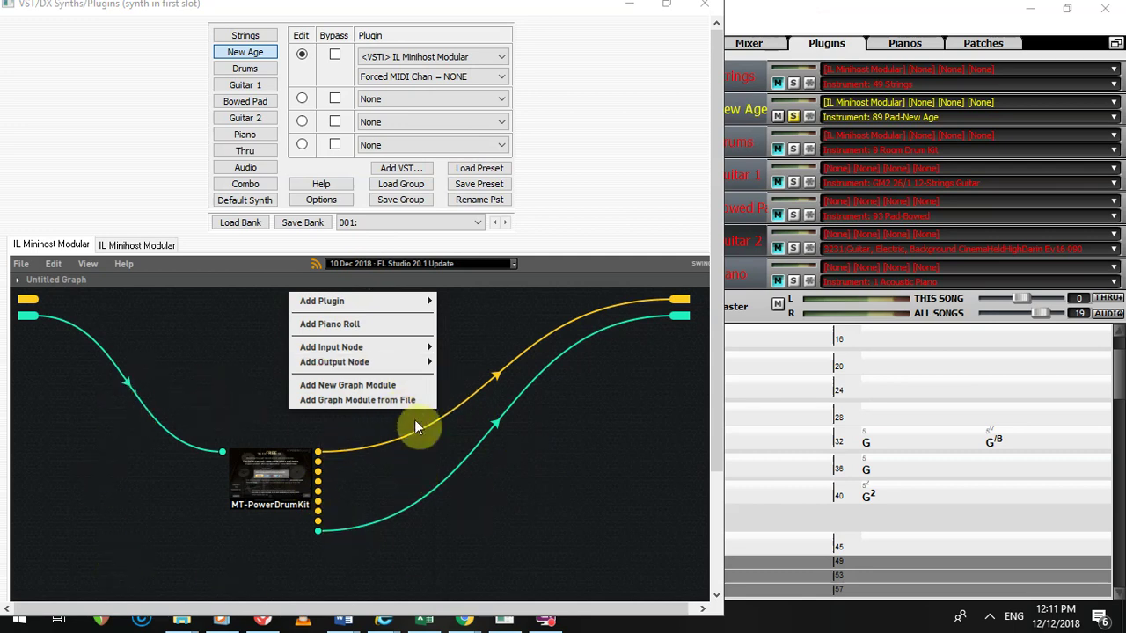
{"action": "left_click", "coordinate": [528, 484]}
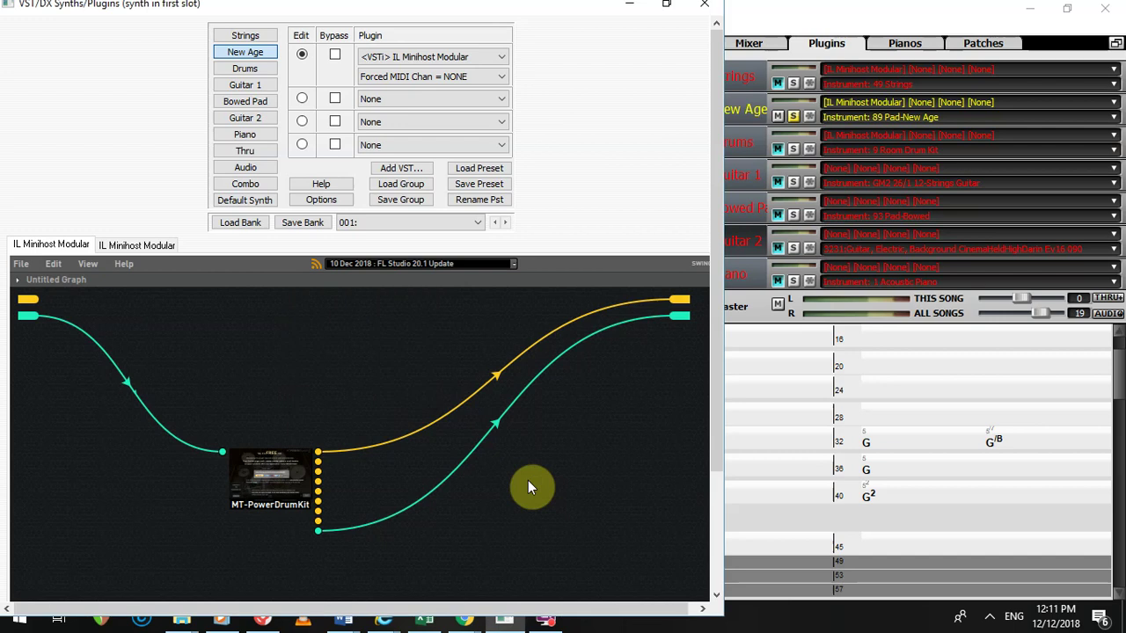
Add an unwired Piano Roll node to the Minihost graph beside MT-PowerDrumKit
{"action": "right_click", "coordinate": [253, 327]}
{"action": "left_click", "coordinate": [316, 240]}
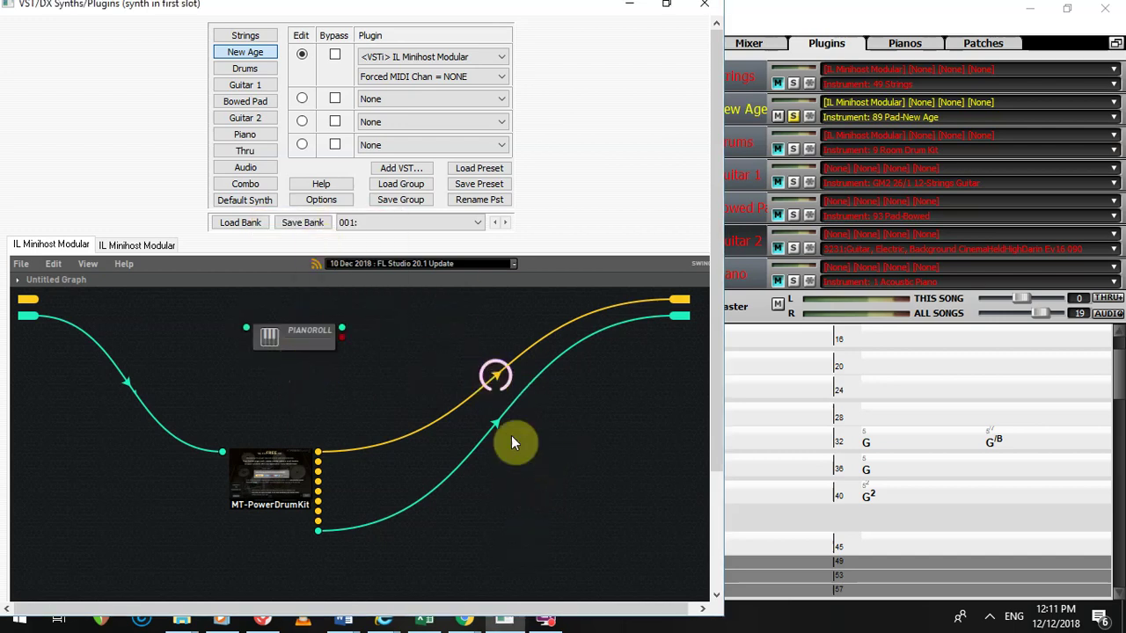
{"action": "scroll", "coordinate": [590, 437], "scroll_direction": "down", "scroll_amount": 2}
{"action": "scroll", "coordinate": [590, 435], "scroll_direction": "up", "scroll_amount": 2}
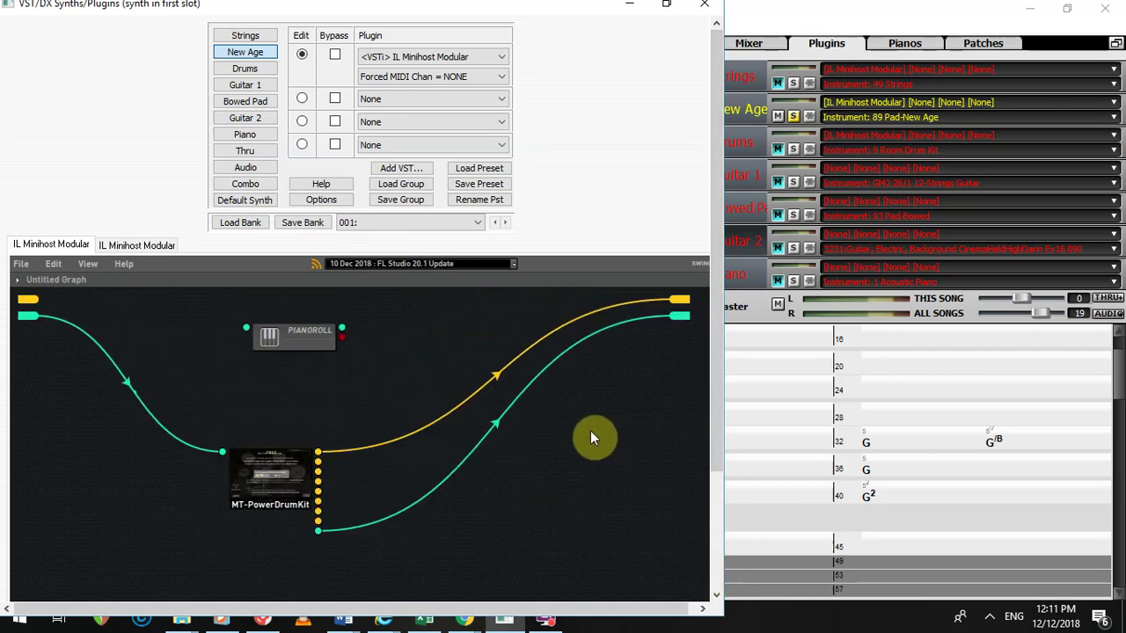